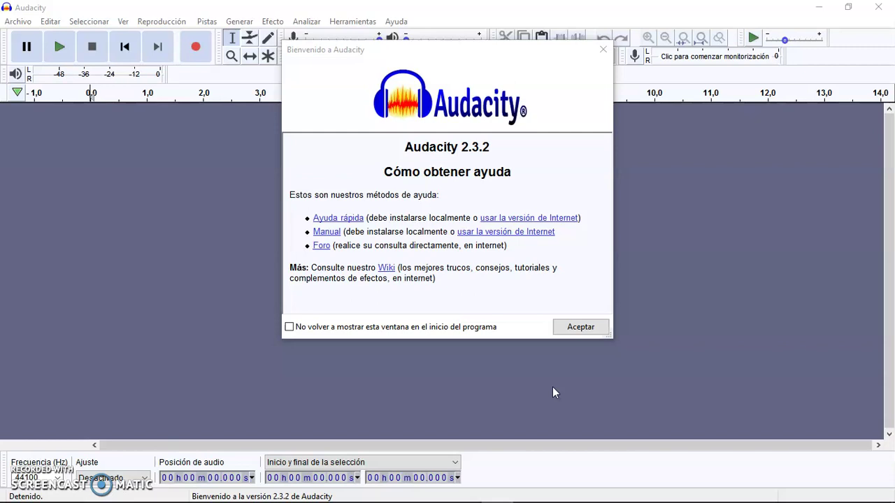
Close the welcome window
click(583, 329)
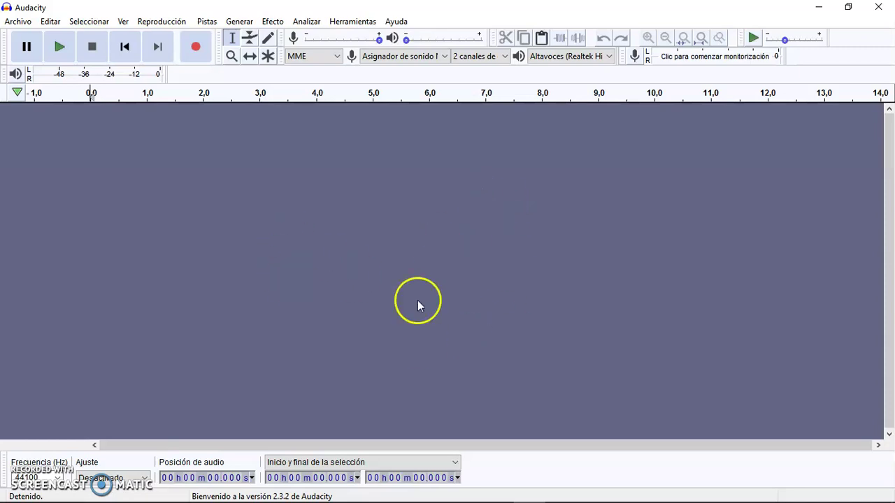
Examine the available options for the selection time display, snapping (Ajuste) and project frequency, plus the recording volume
click(281, 464)
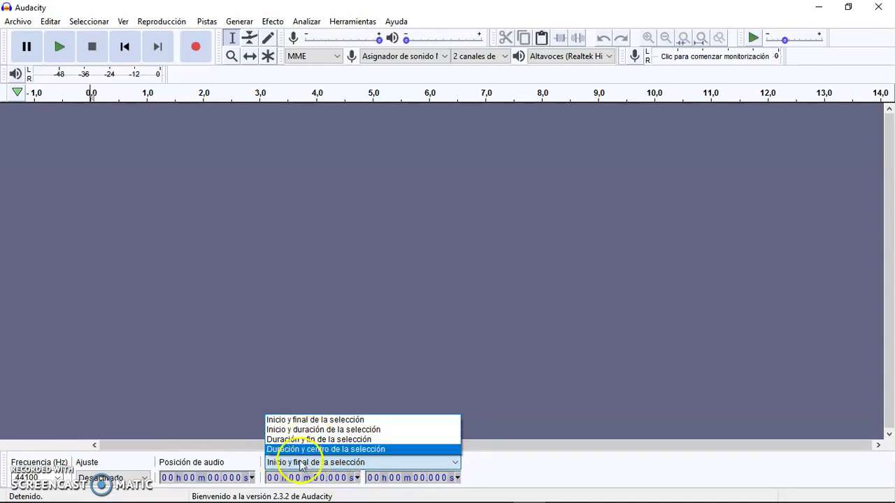
click(217, 467)
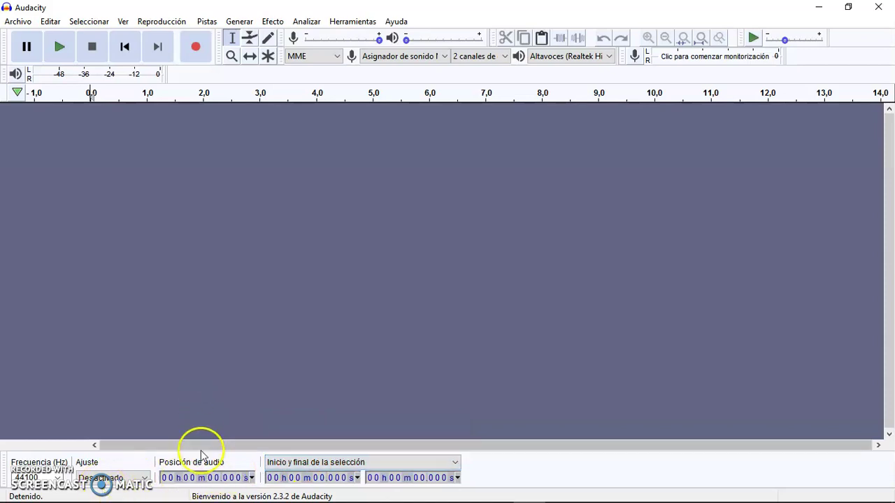
click(133, 479)
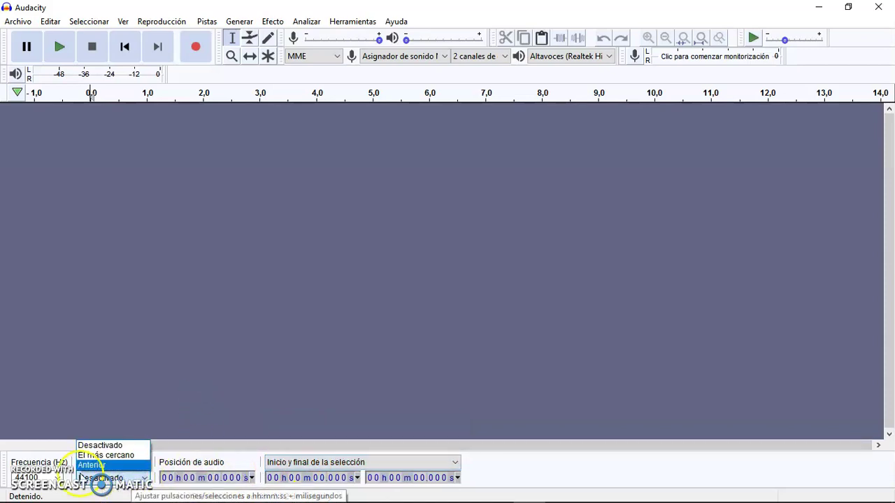
click(57, 481)
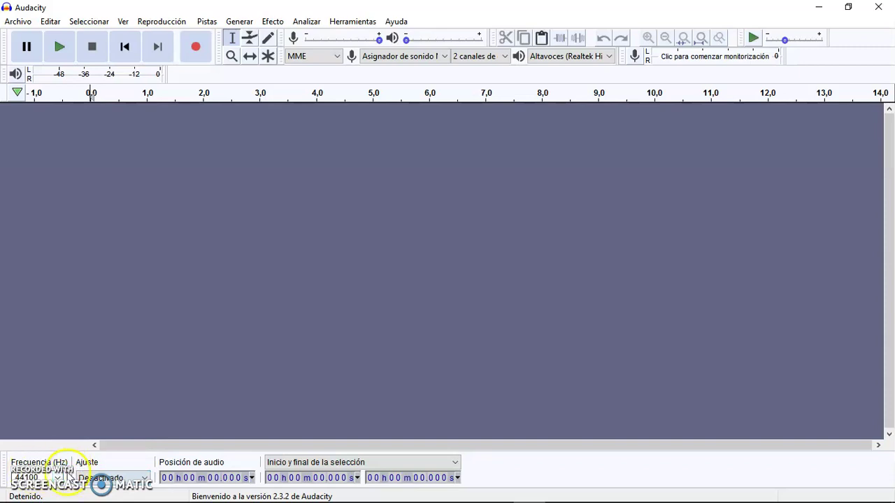
click(58, 478)
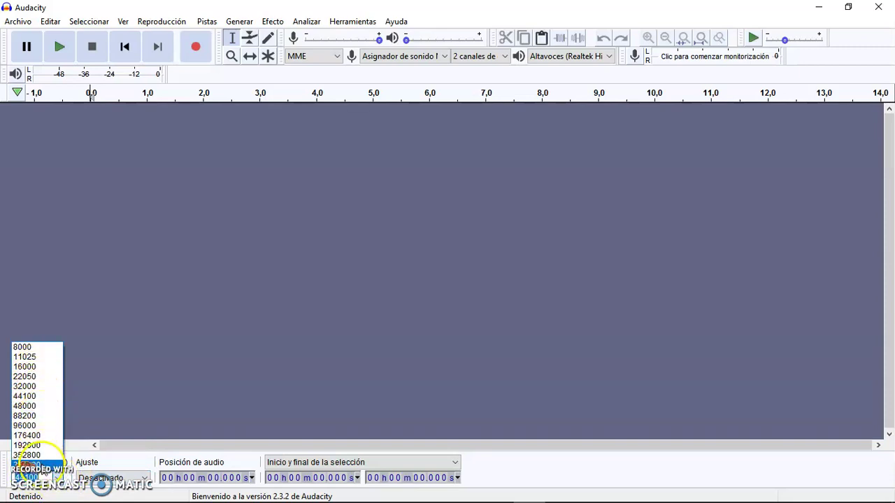
click(196, 276)
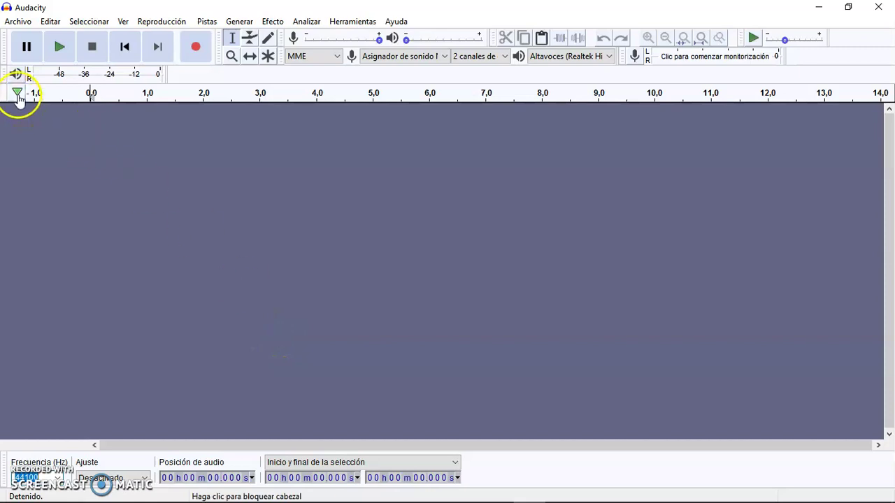
click(18, 49)
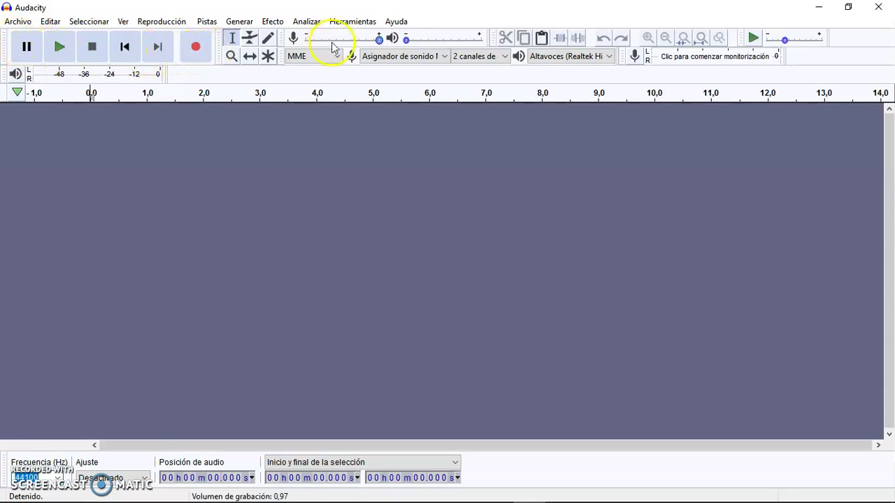
mouse_move(382, 43)
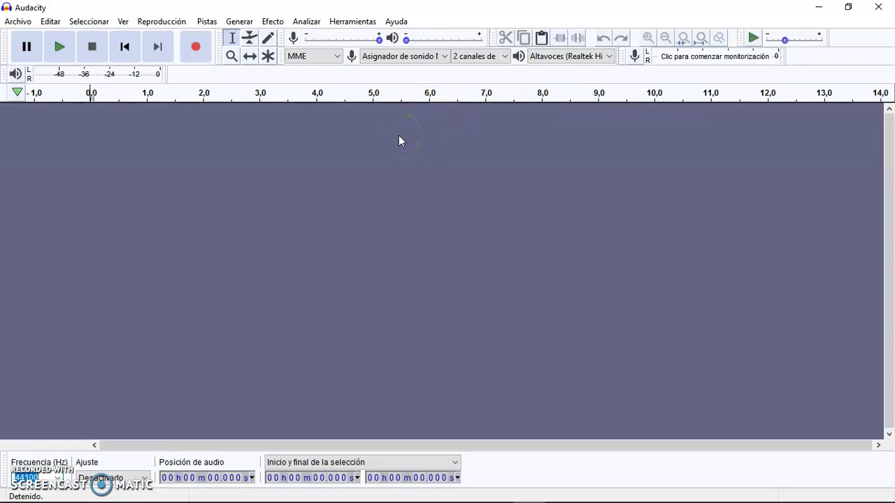
Record a stereo audio take of about 7 seconds from the start of the empty project
click(359, 225)
click(198, 59)
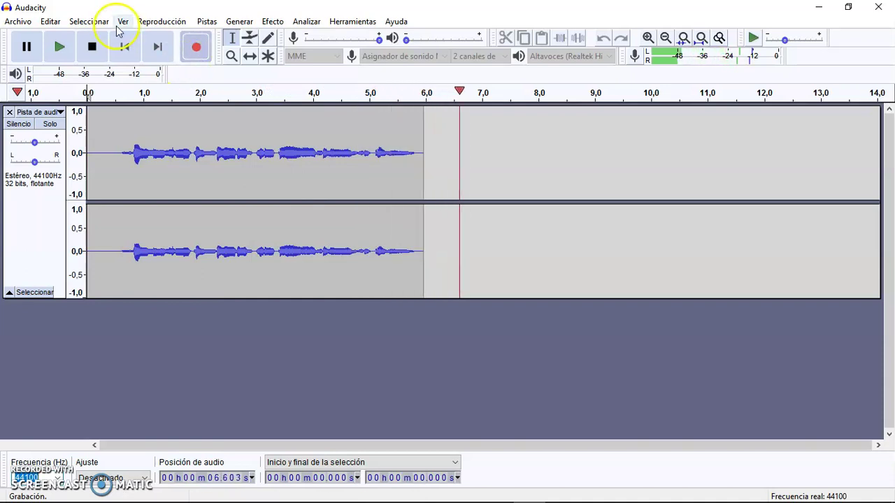
click(81, 52)
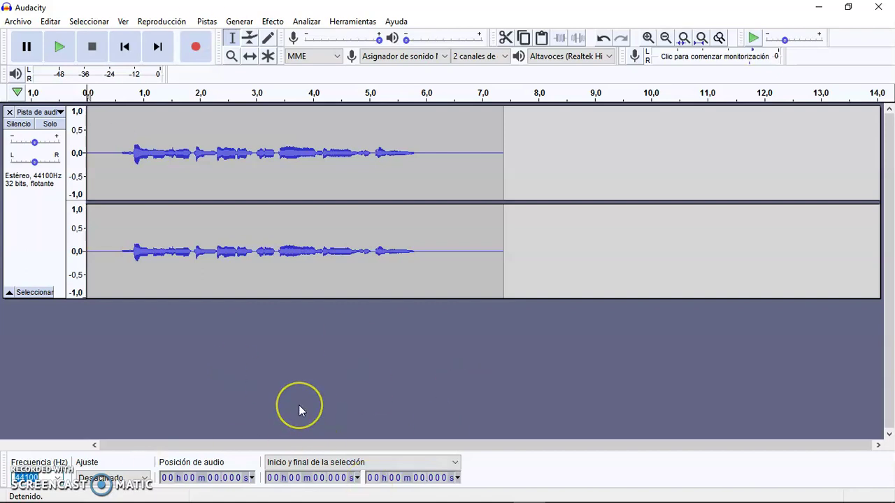
Record another take at the end of the first track, undo it, and return to the start of the timeline
click(196, 54)
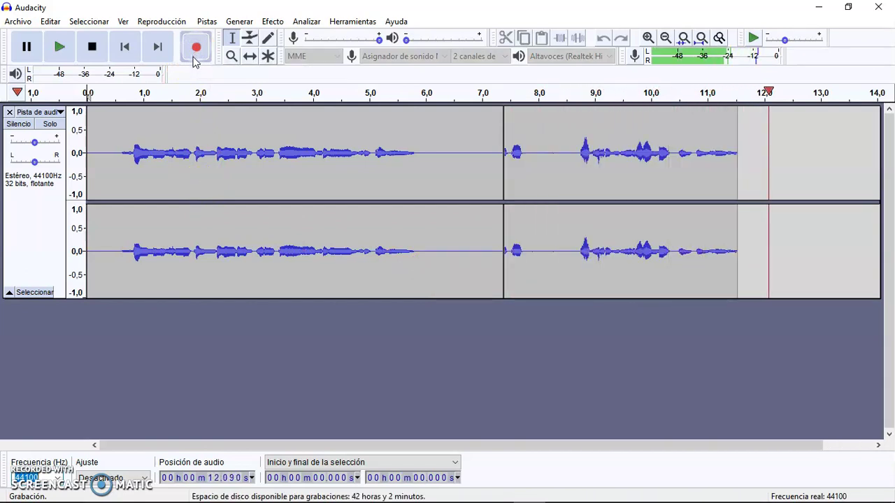
click(91, 47)
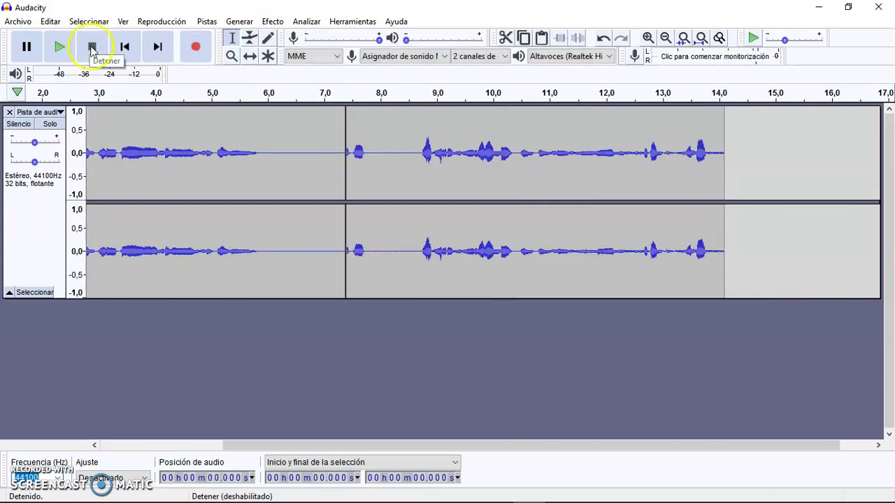
click(603, 38)
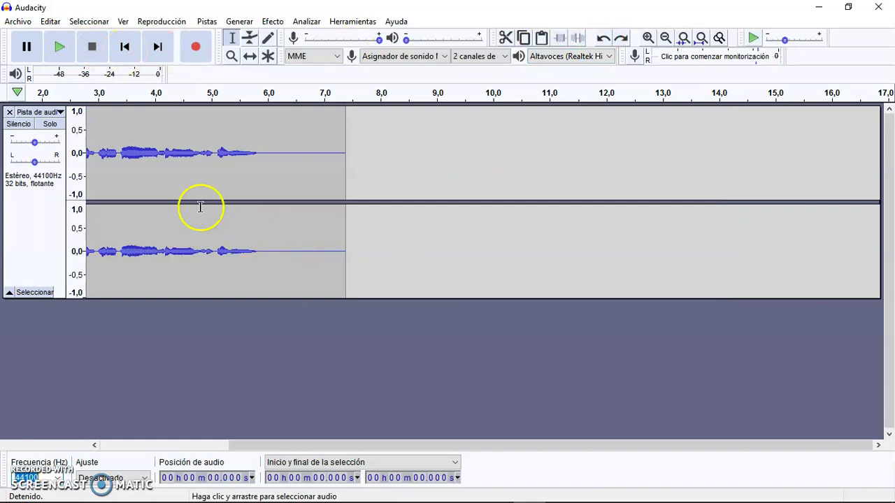
click(125, 46)
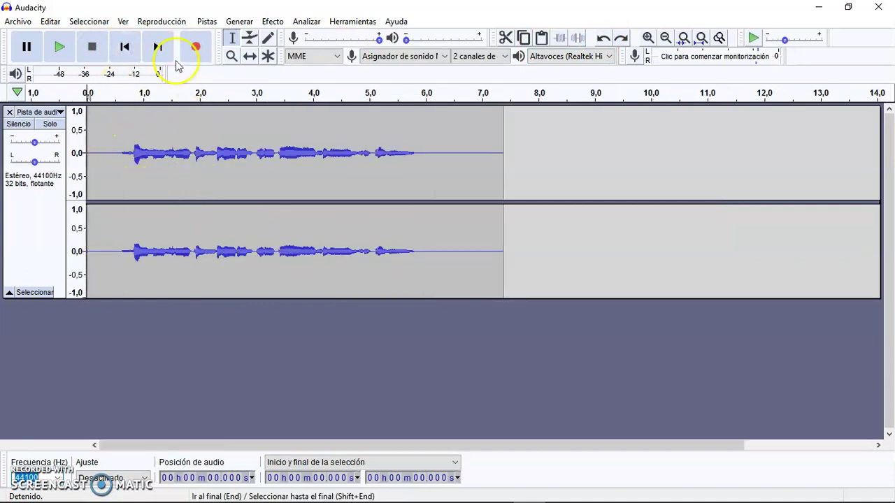
Add a new empty stereo audio track below the recorded one
click(207, 21)
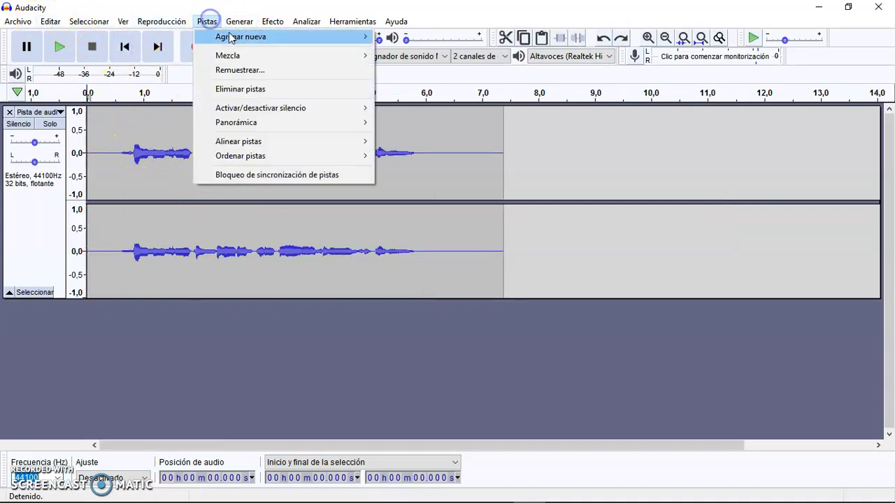
mouse_move(240, 22)
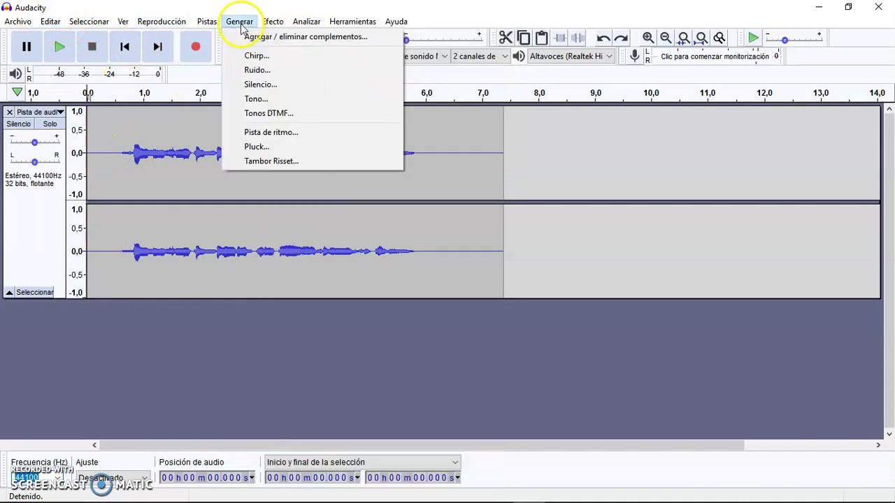
mouse_move(208, 21)
mouse_move(217, 35)
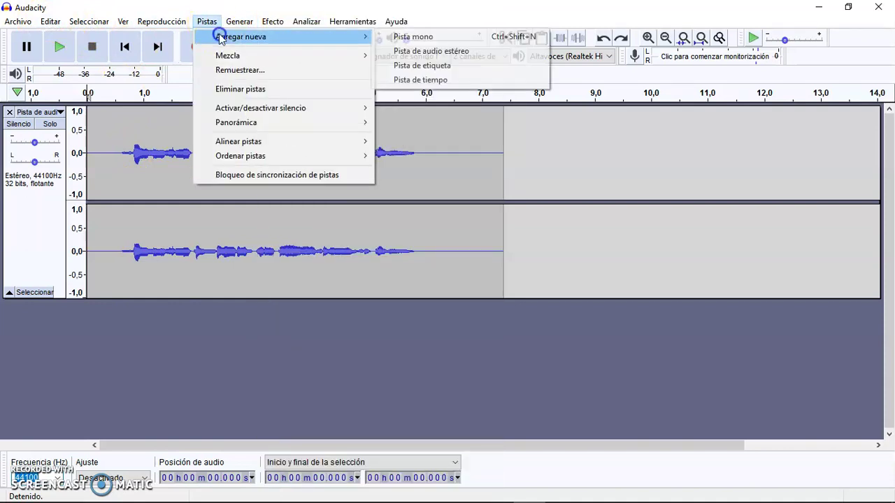
click(418, 53)
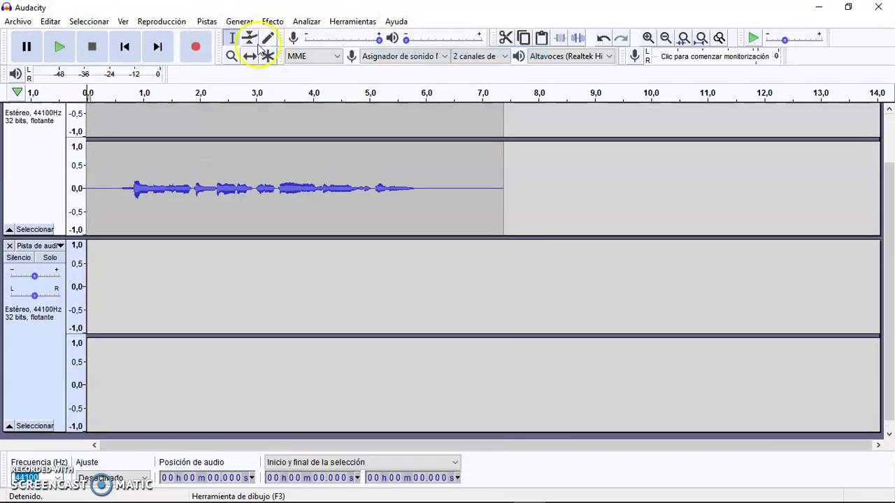
Add a new mono track below the stereo tracks and remove it again
click(207, 21)
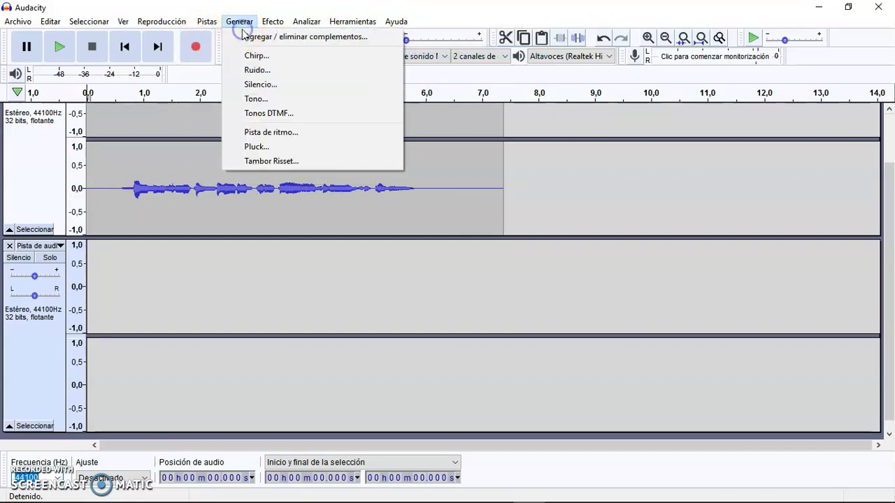
click(238, 21)
click(207, 21)
mouse_move(342, 36)
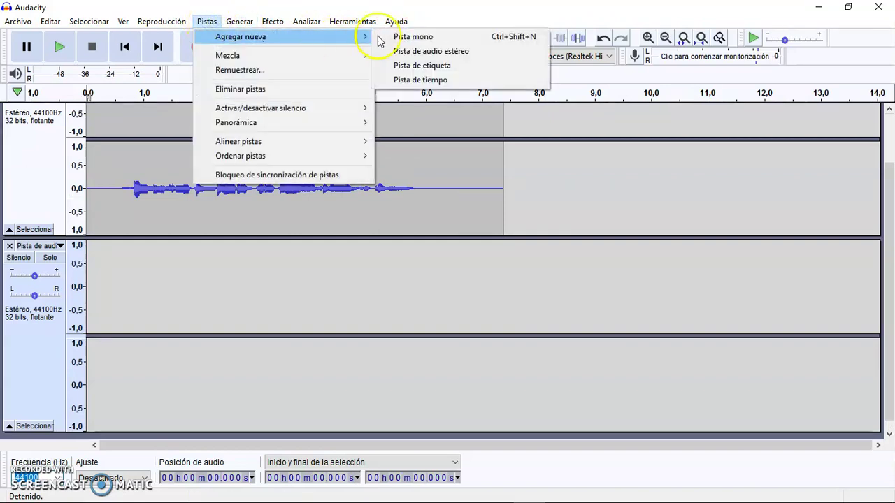
click(417, 36)
click(118, 413)
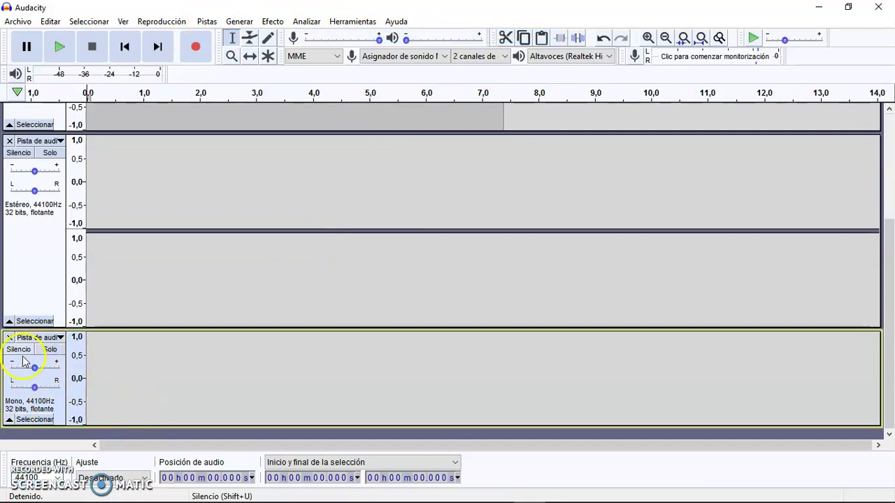
click(10, 338)
Record a take on the empty second stereo track, starting at about 4.2 s and stopping at about 13 s
click(40, 380)
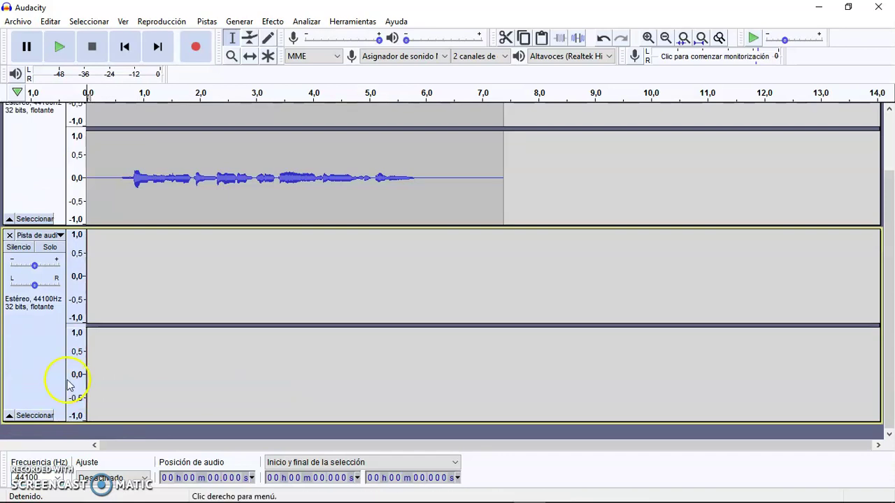
click(308, 268)
click(324, 266)
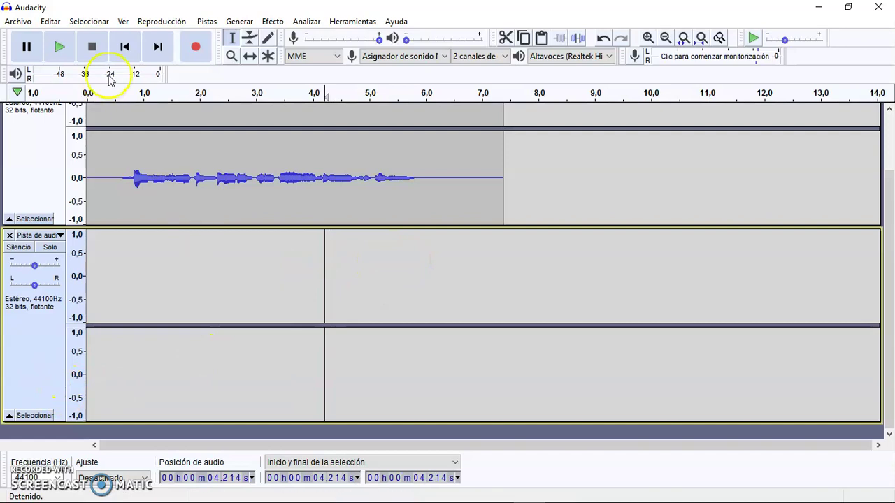
click(189, 47)
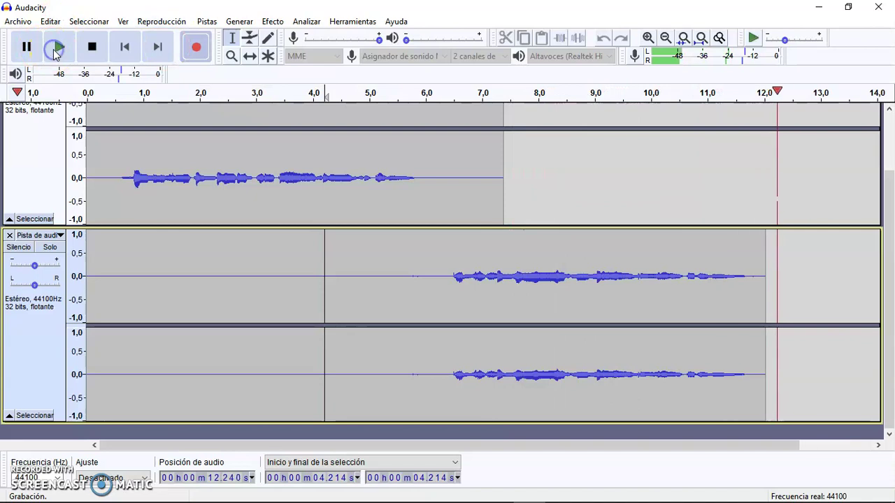
click(92, 50)
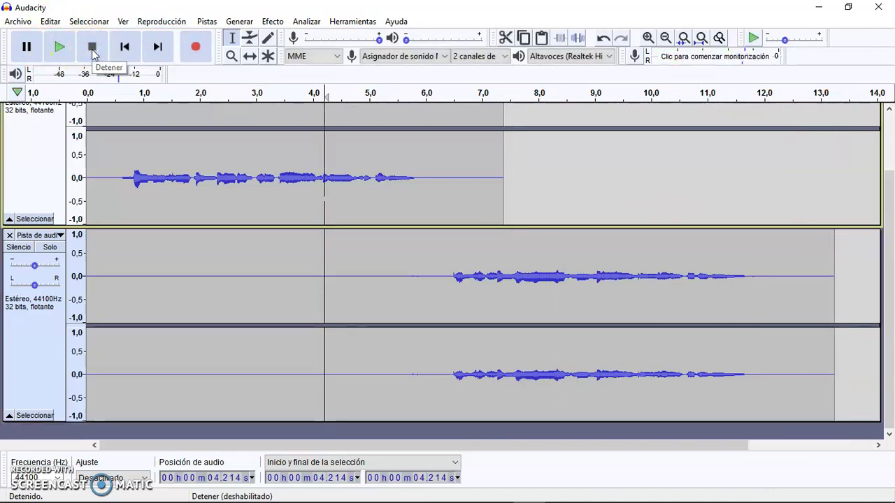
Return to the start of the timeline and raise the system speaker volume to 20
scroll(395, 280, up, 2)
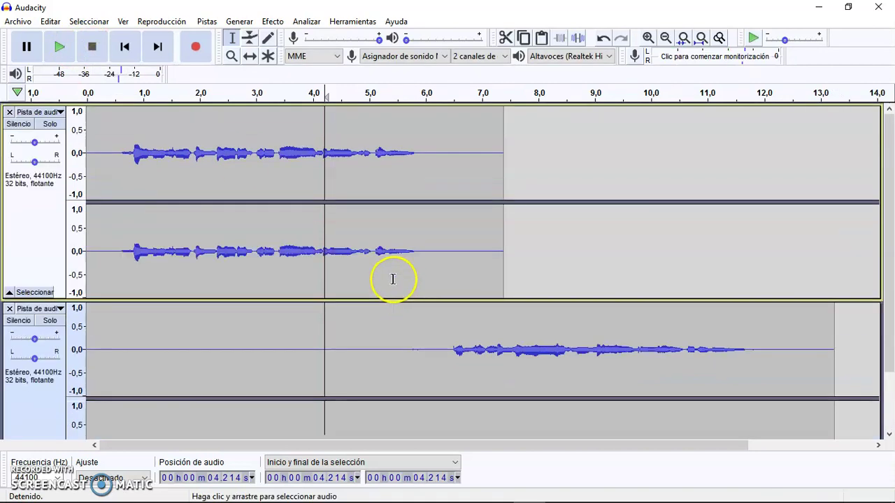
click(125, 46)
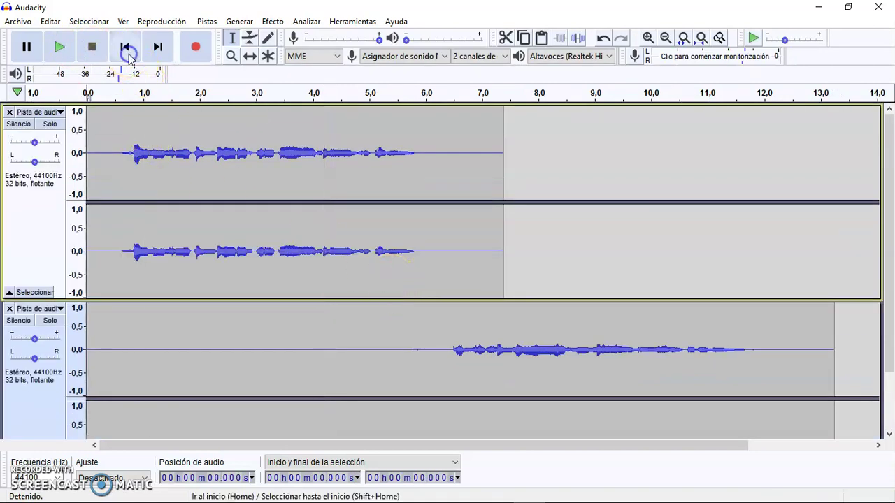
mouse_move(685, 495)
click(763, 492)
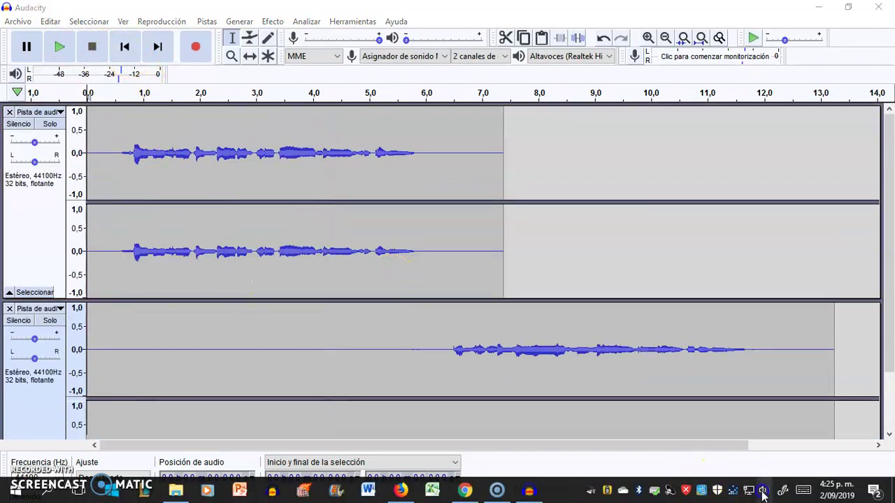
scroll(763, 494, up, 4)
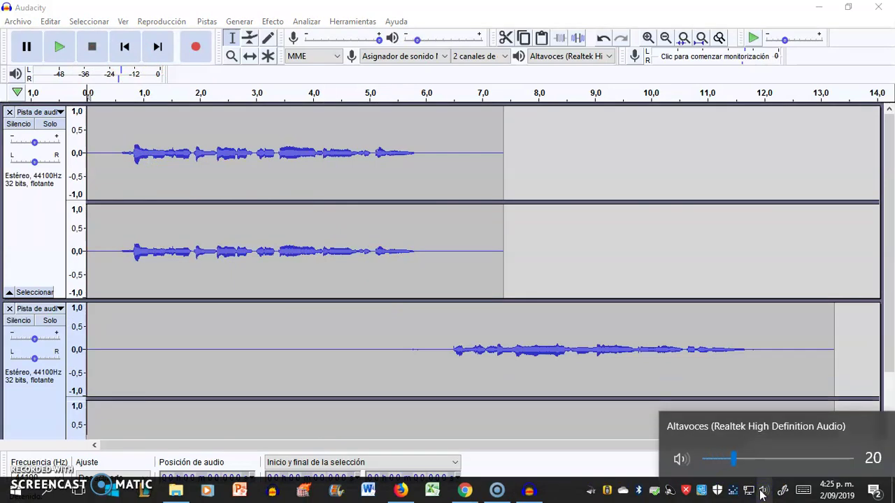
click(532, 453)
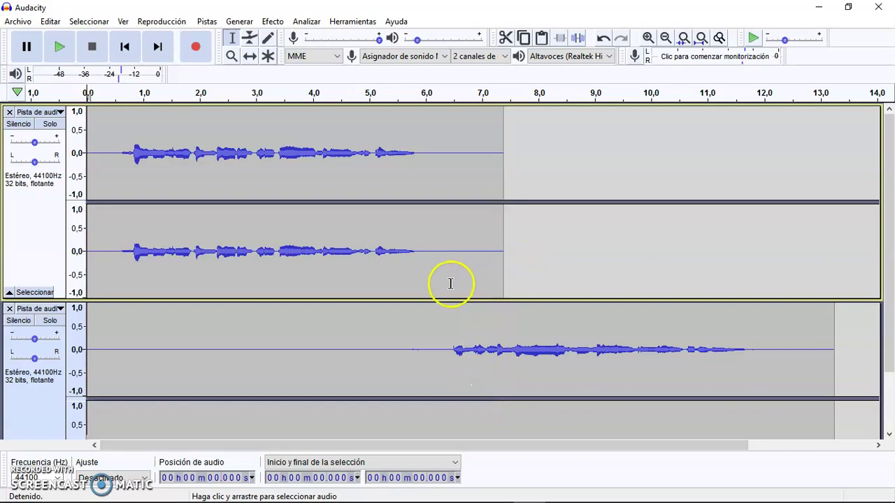
Place the cursor at about 4.4 s in the second stereo track and apply Mix and Render (Mezclar y generar) to that track
click(337, 368)
scroll(338, 369, down, 1)
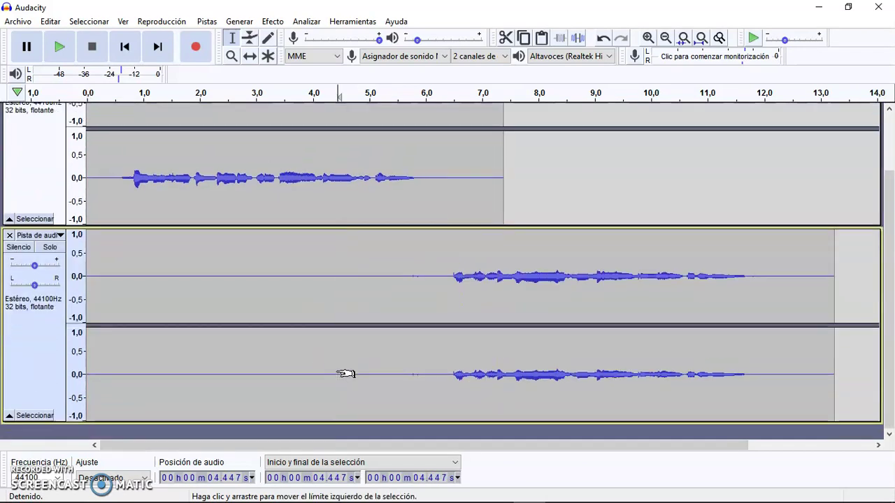
click(210, 22)
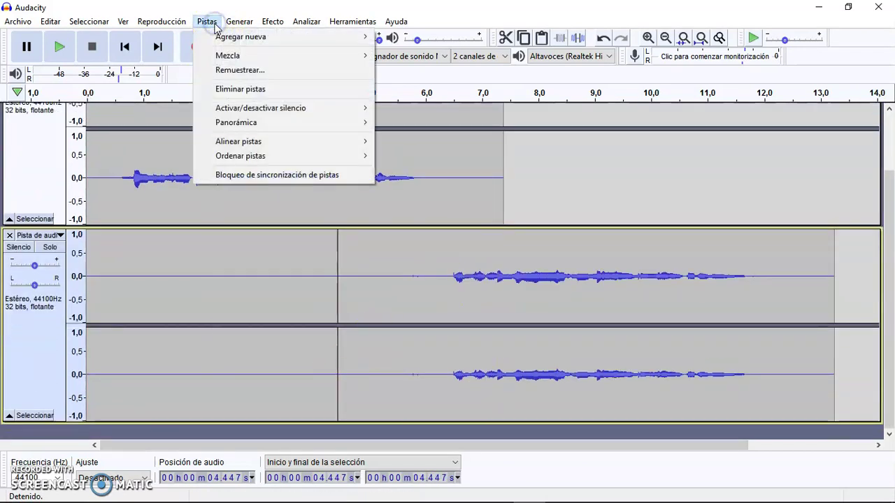
mouse_move(252, 61)
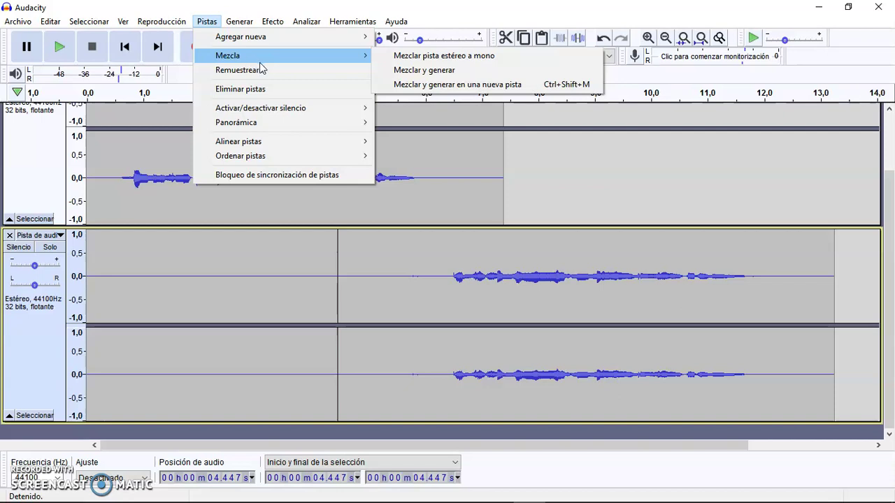
click(406, 73)
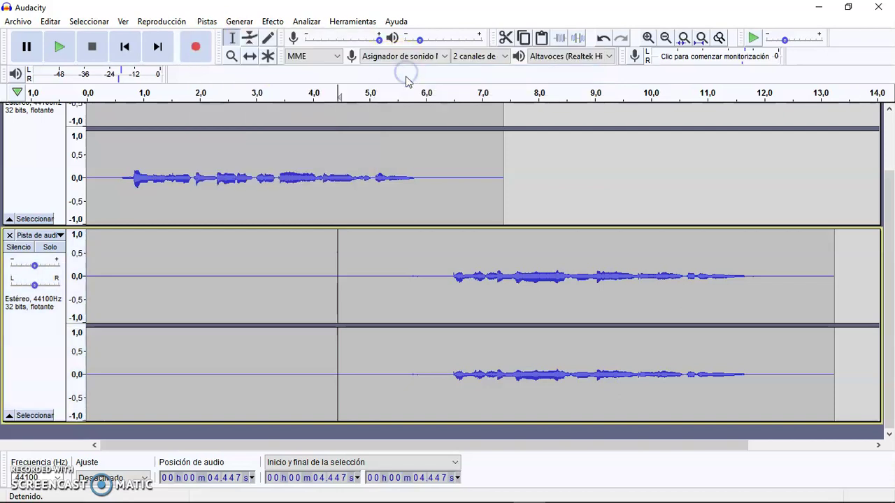
click(196, 48)
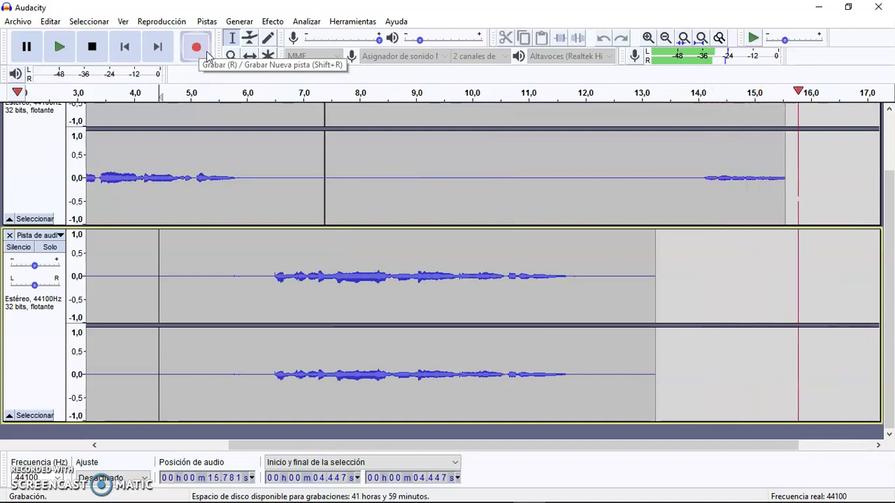
click(94, 47)
click(603, 37)
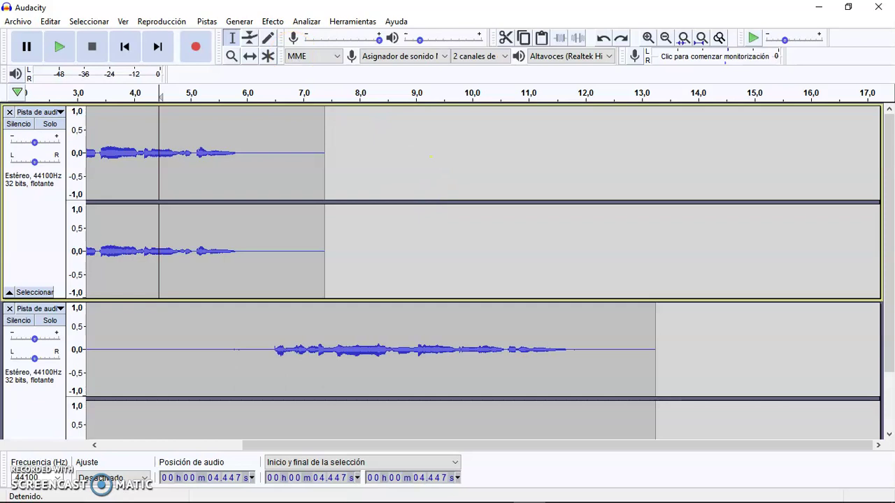
Remove the second stereo track and return to the start of the timeline
click(278, 21)
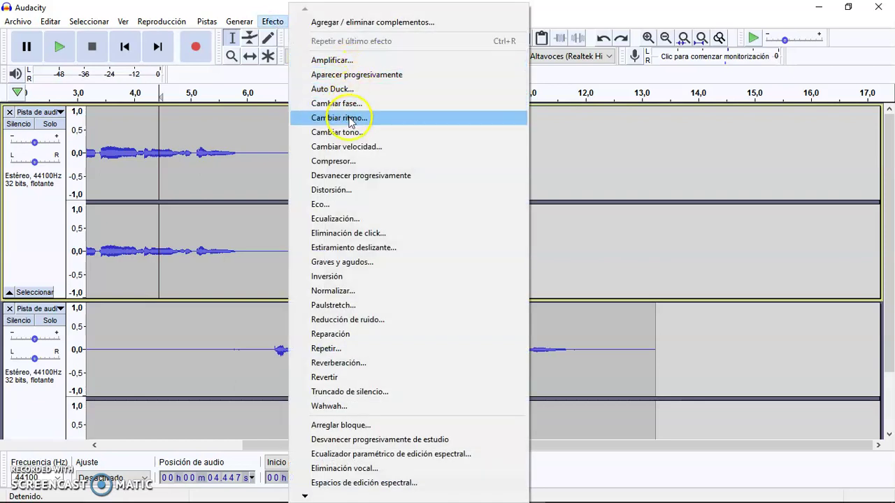
click(197, 230)
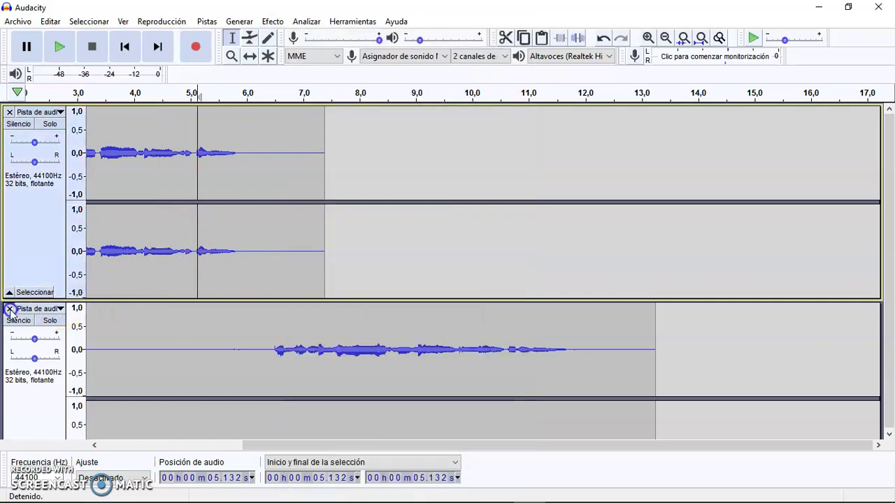
click(9, 309)
click(124, 46)
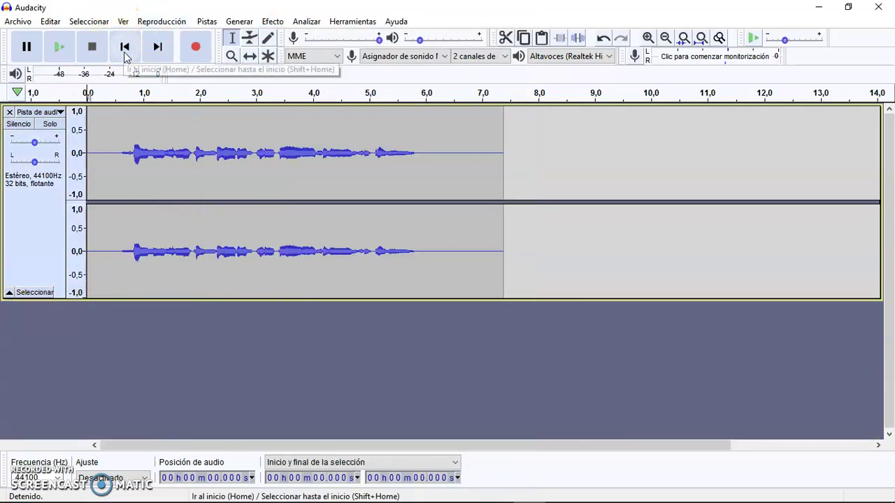
Fit the project to the window width and select the entire clip in the remaining stereo track
key(ctrl+f)
click(261, 174)
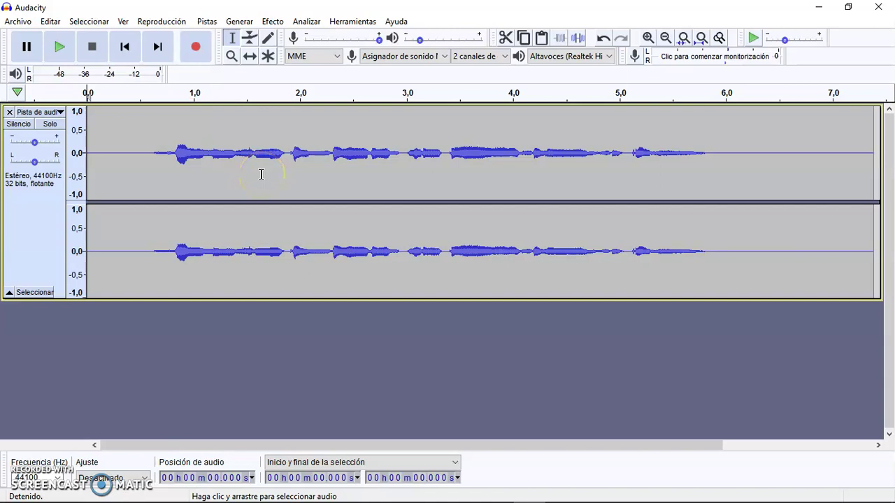
double_click(261, 175)
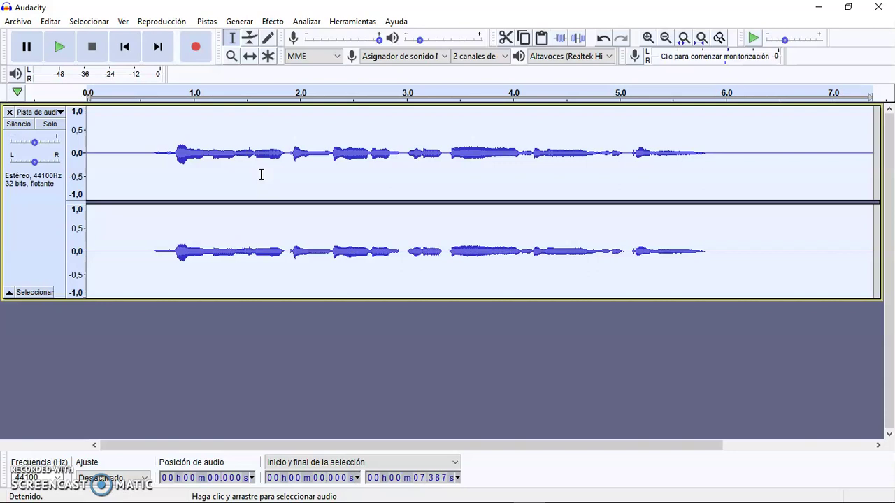
Show the Envelope and Draw tools on the track, and use the Zoom tool to zoom in and out on the waveform
click(250, 38)
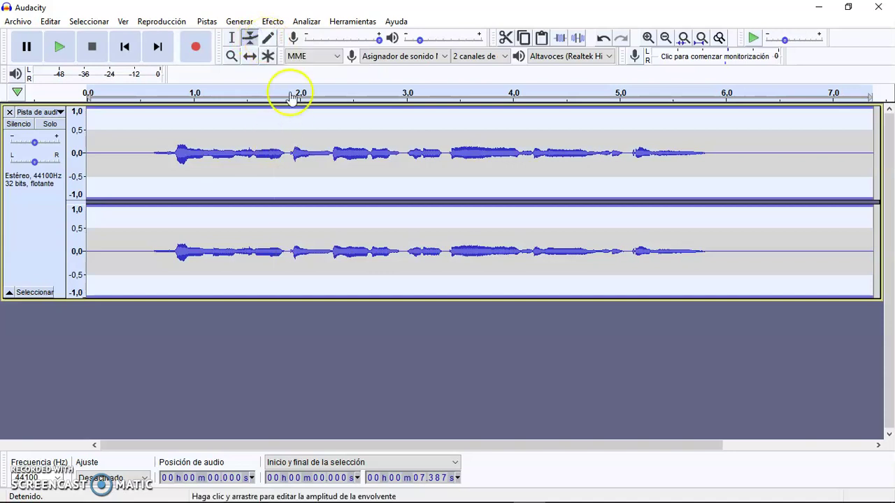
click(269, 40)
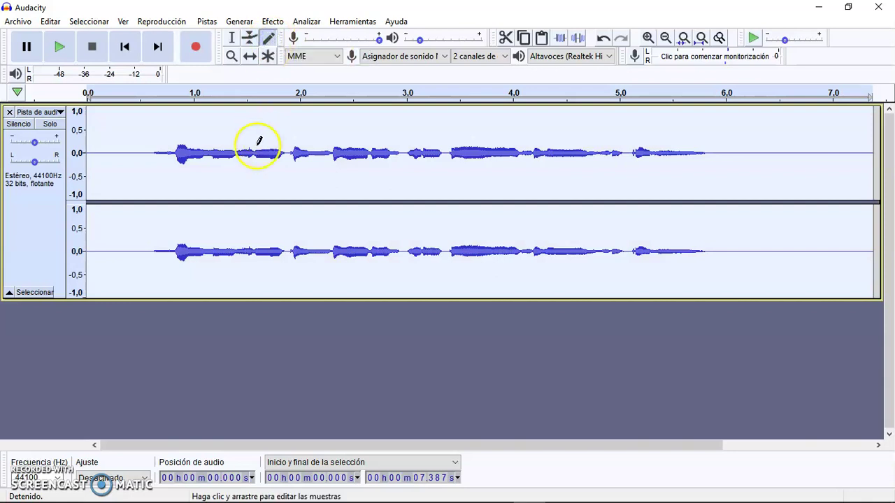
click(233, 56)
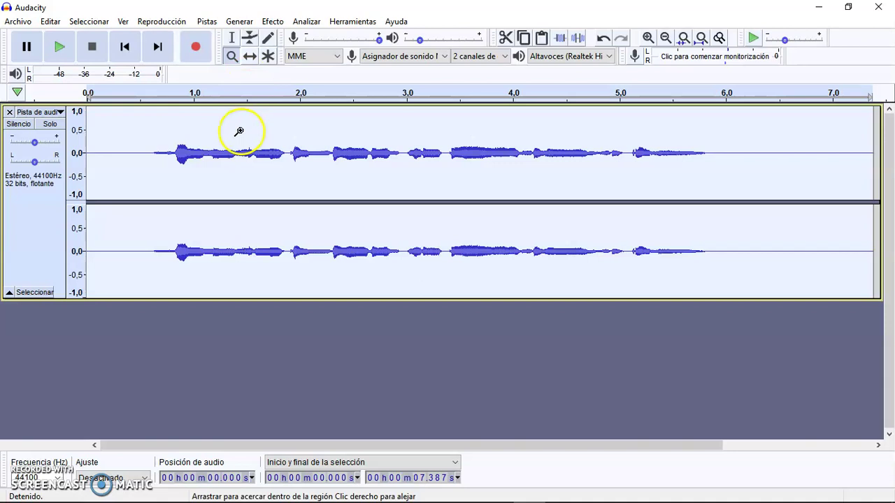
click(239, 132)
right_click(239, 132)
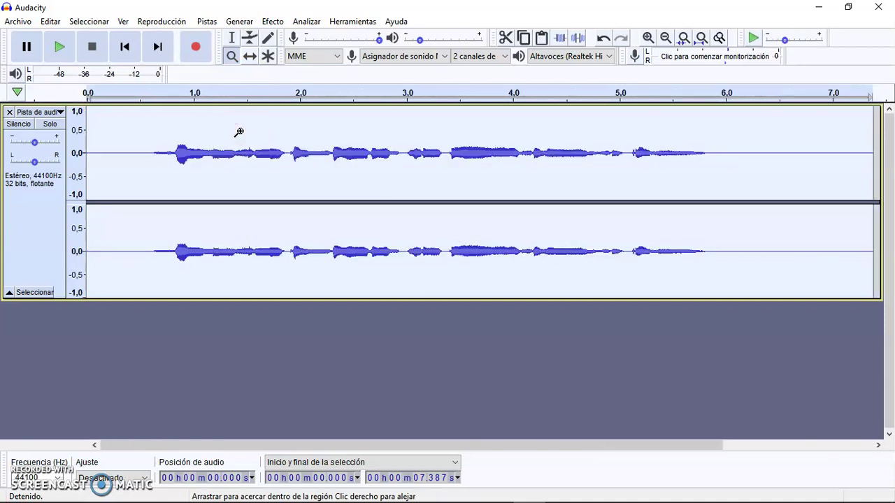
click(239, 132)
click(239, 132)
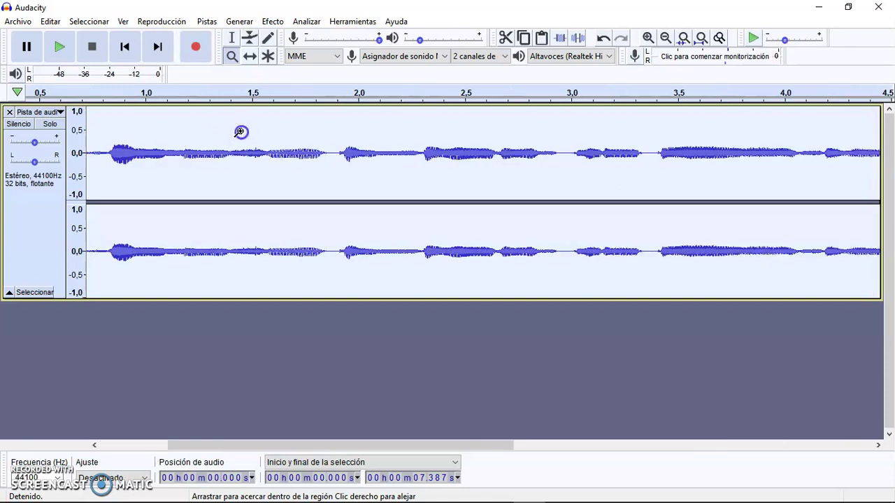
click(239, 132)
right_click(240, 132)
right_click(240, 132)
right_click(240, 133)
right_click(239, 132)
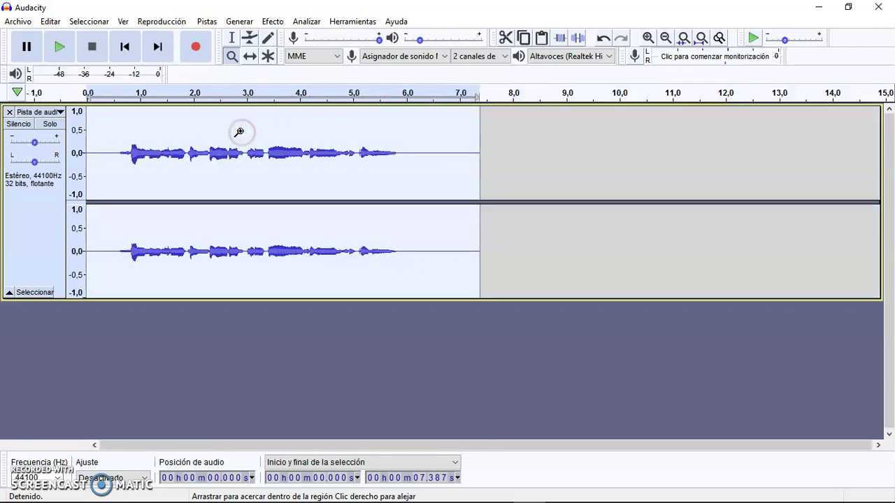
Try the Time Shift tool on the clip and add an envelope point at about 3.4 s with the Multi-Tool
click(250, 56)
mouse_move(246, 132)
mouse_down()
mouse_move(260, 130)
mouse_move(221, 134)
mouse_move(253, 135)
mouse_move(246, 136)
mouse_up()
click(273, 126)
click(268, 56)
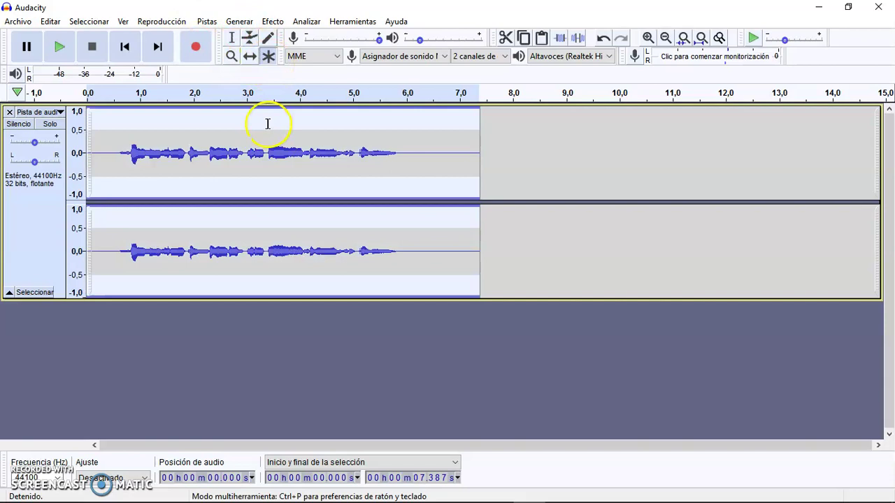
mouse_move(266, 107)
mouse_down()
mouse_move(267, 127)
mouse_move(268, 107)
mouse_up()
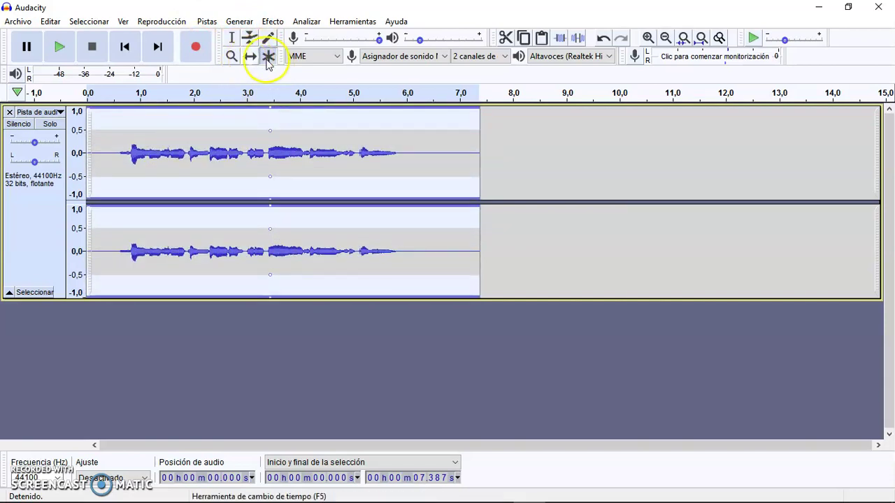
click(232, 38)
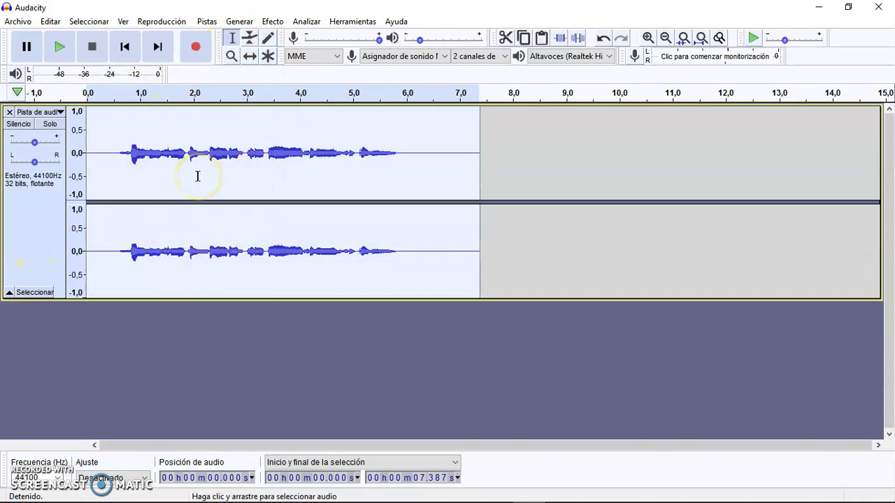
Place the cursor at about 3.3 s with the Multi-Tool, and reselect the whole clip with the Selection tool
click(268, 56)
click(262, 112)
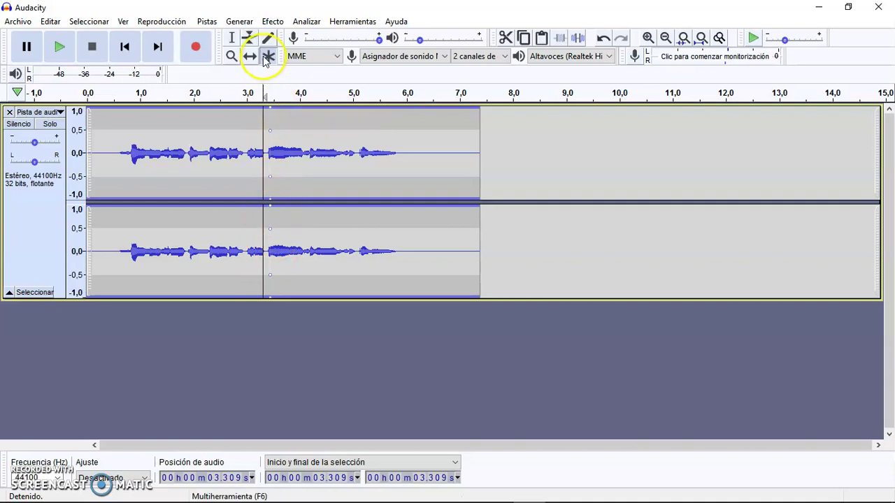
click(231, 38)
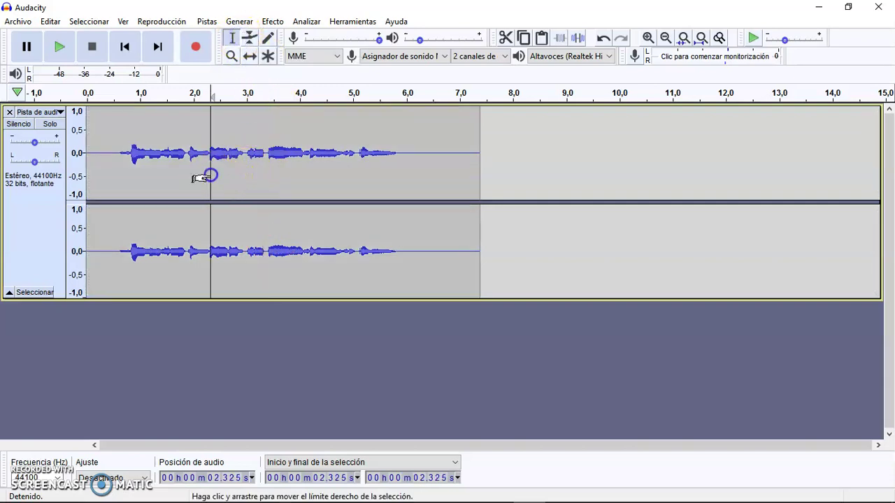
double_click(209, 175)
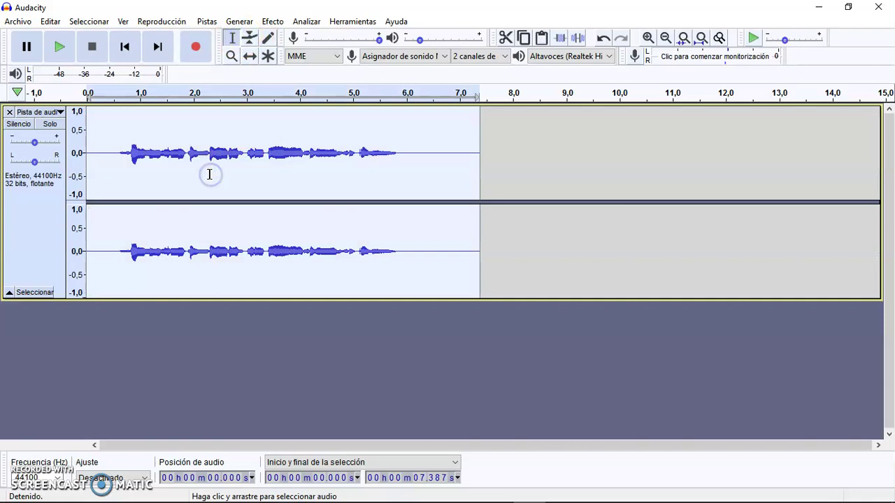
click(273, 22)
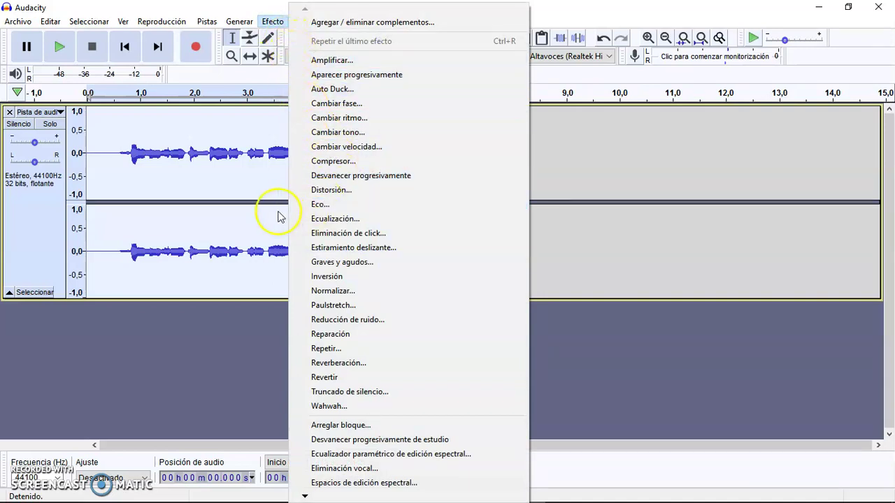
click(221, 180)
double_click(220, 180)
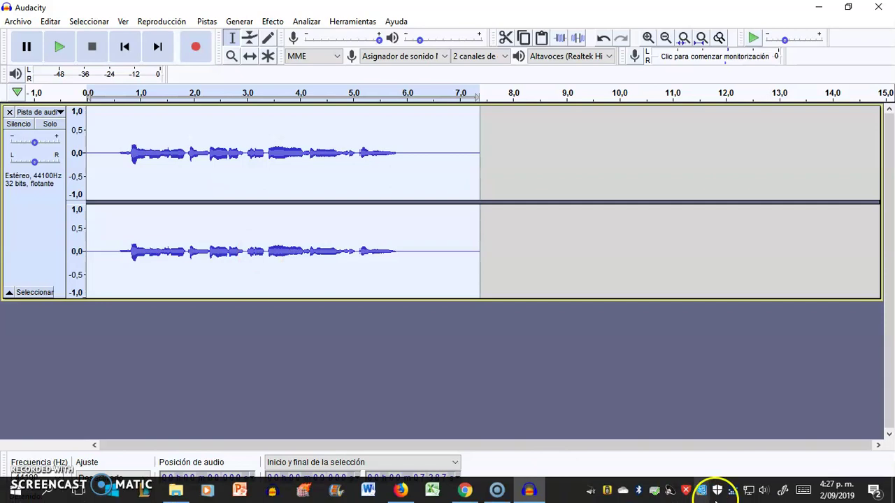
Raise the system speaker volume to 30 and play the selected clip
click(765, 493)
scroll(763, 493, up, 1)
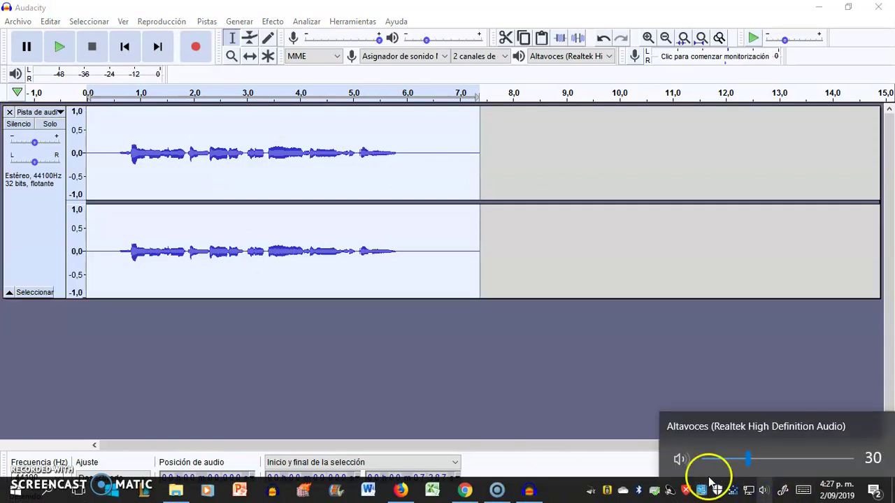
click(60, 46)
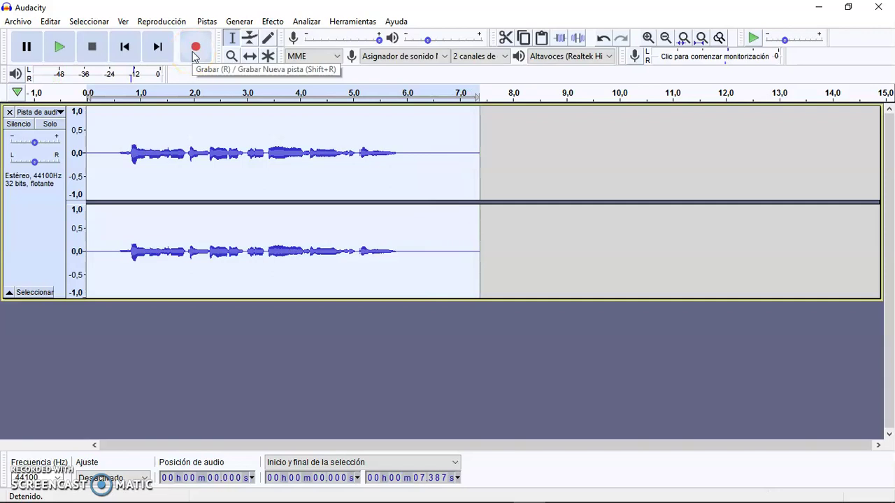
Apply Equalization (Ecualización) to the whole clip with the "sin nombre" curve, adjusting its 100 Hz point to about 8 dB
click(295, 155)
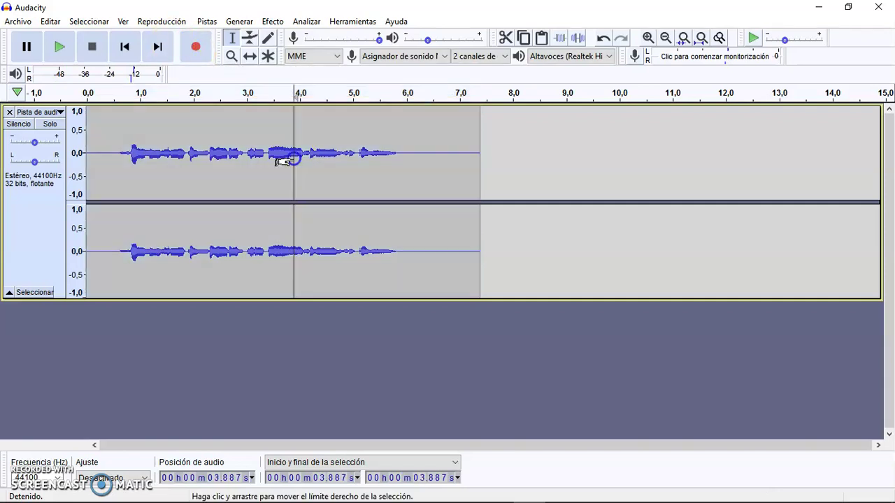
double_click(294, 155)
click(273, 21)
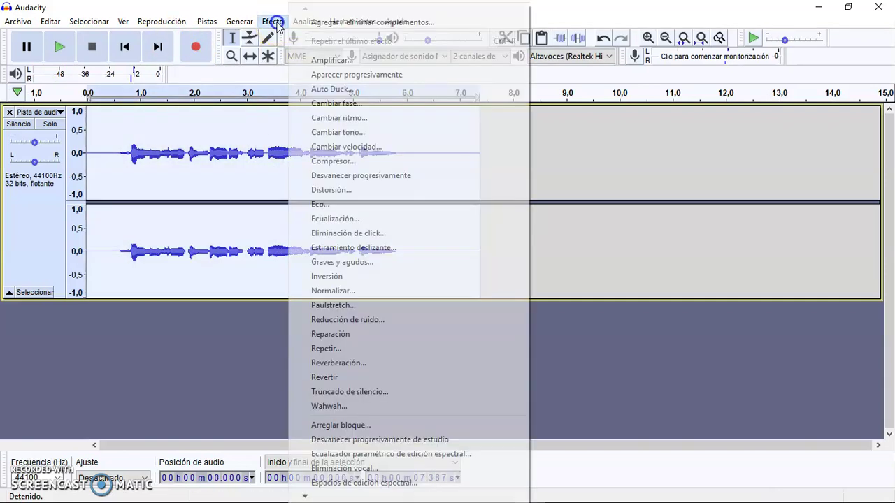
click(368, 219)
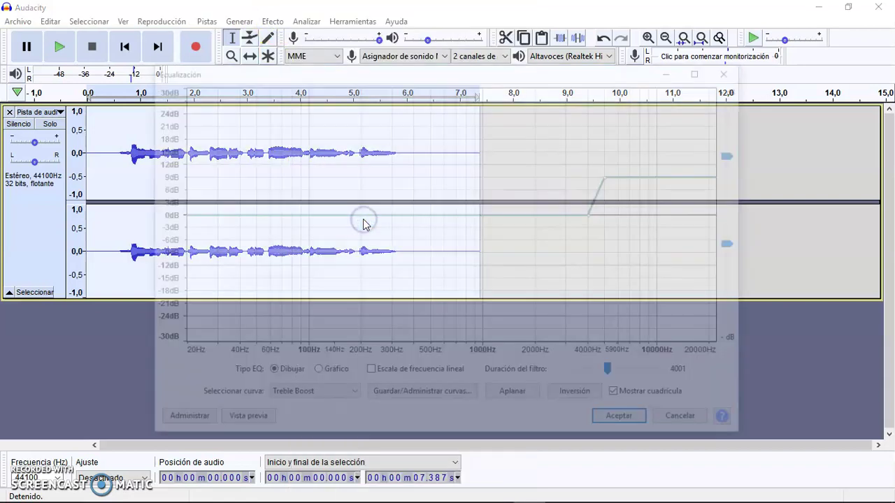
click(343, 396)
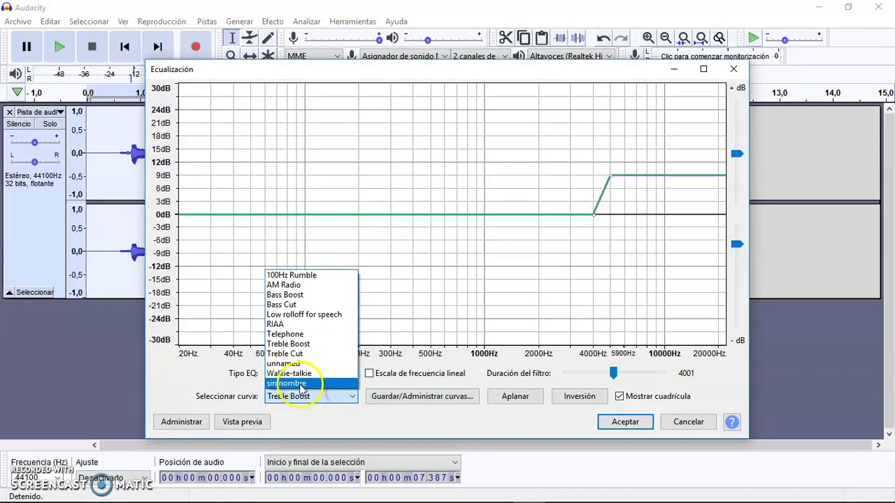
click(331, 381)
drag(301, 183, 303, 181)
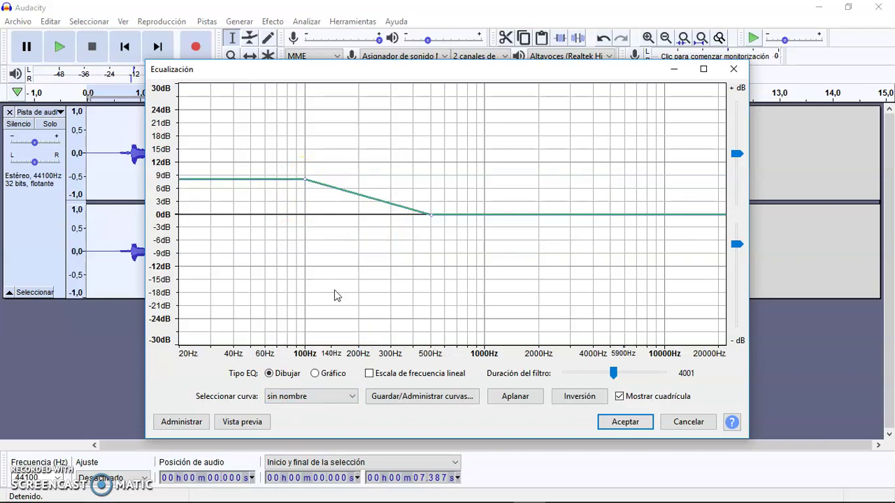
click(622, 422)
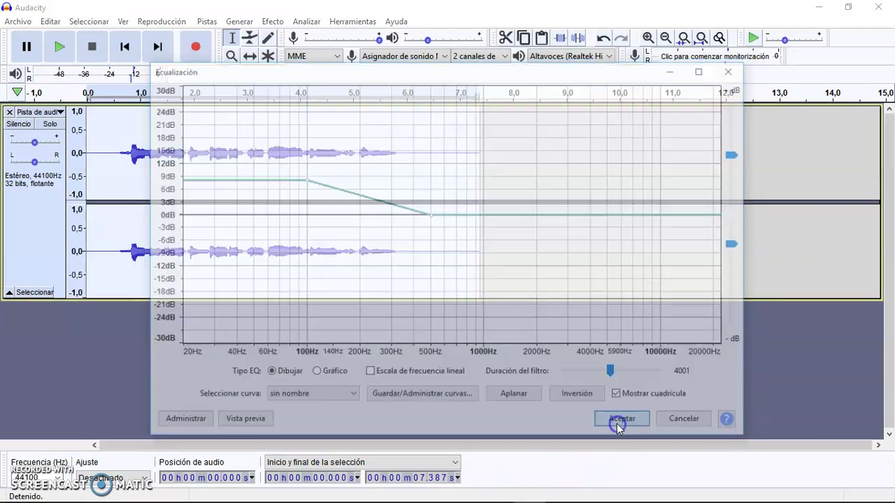
Apply Equalization with the Treble Boost curve to the selected clip, and undo and redo it to compare the waveform
click(281, 22)
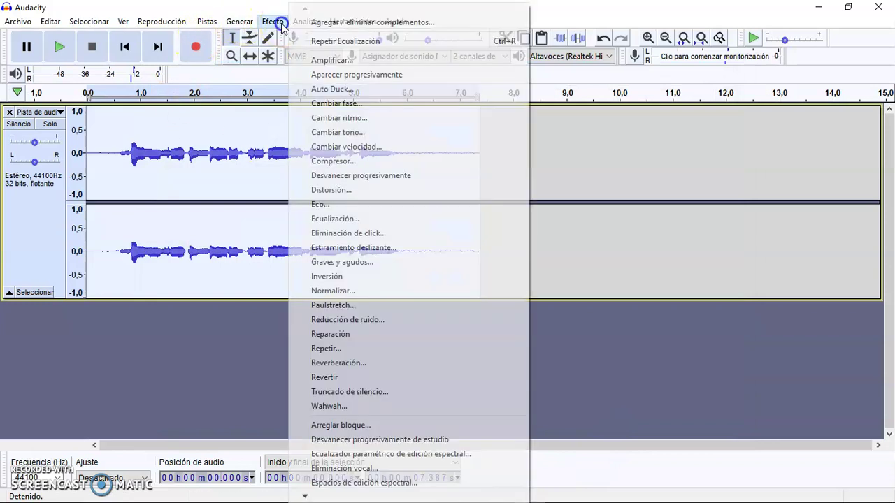
click(354, 219)
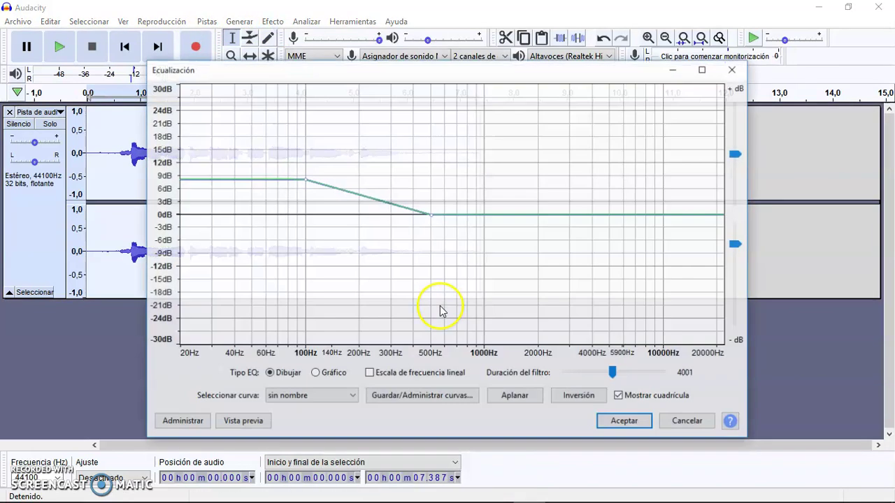
click(339, 397)
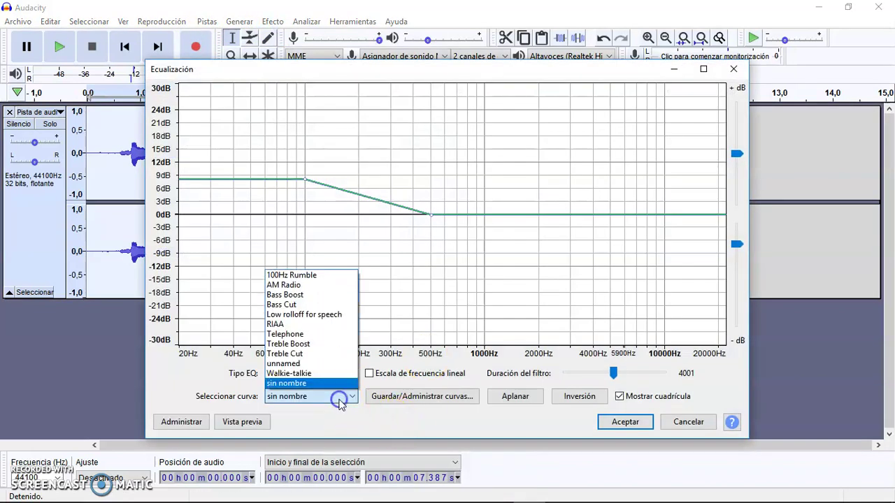
click(318, 344)
click(633, 423)
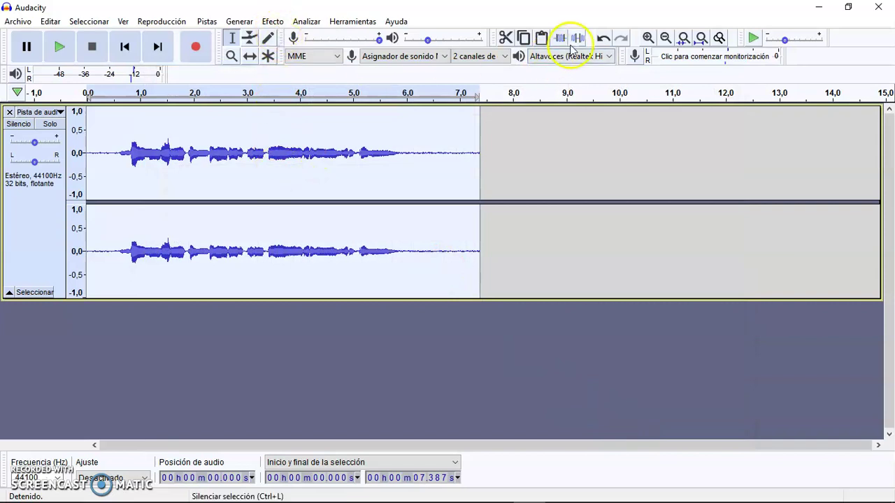
click(604, 39)
click(621, 38)
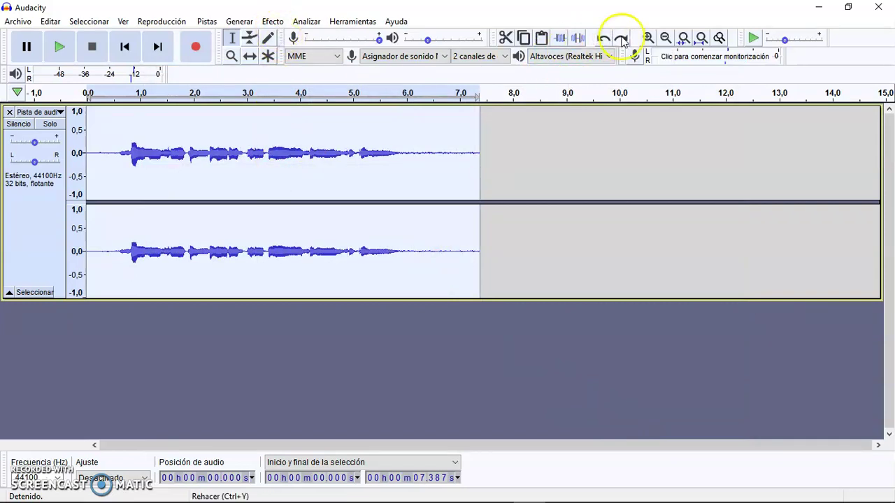
Apply the Compressor (Compresor) to the whole clip with a -20 dB threshold, -40 dB noise floor and 3:1 ratio
click(185, 24)
click(274, 22)
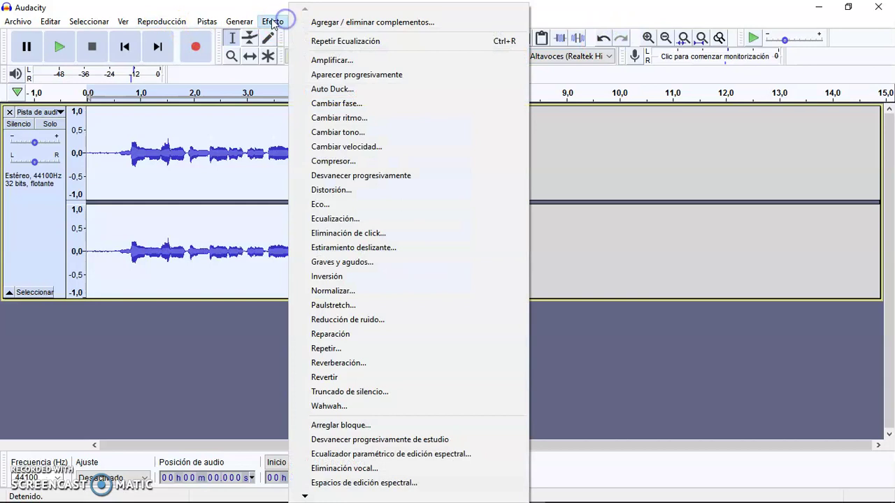
click(340, 161)
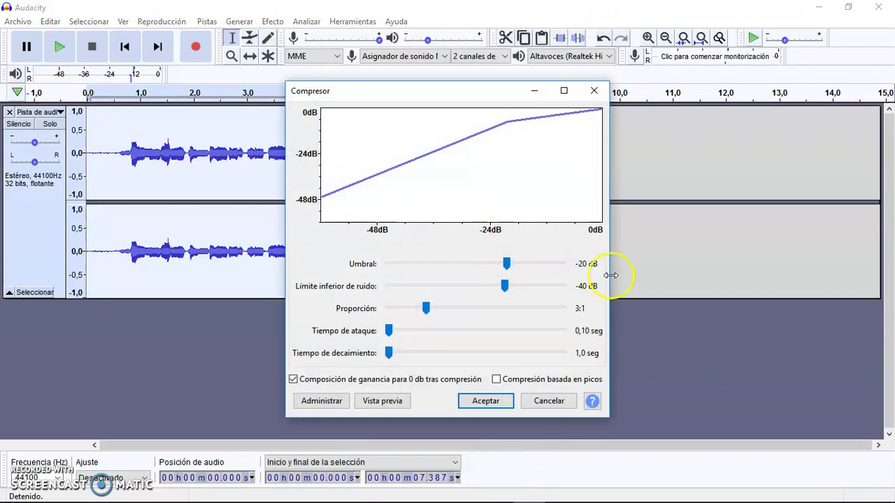
click(491, 404)
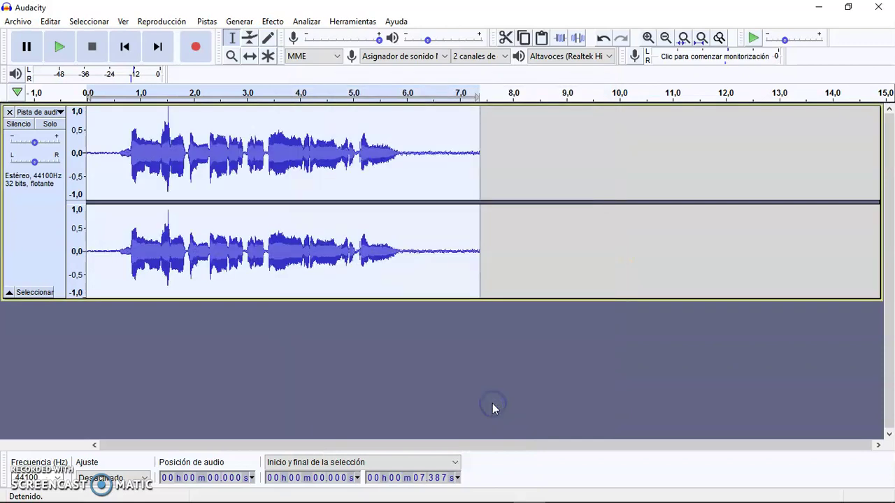
Apply the Limiter (Limitador) to the clip with type Límite suave and a limit of -4 dB
click(272, 21)
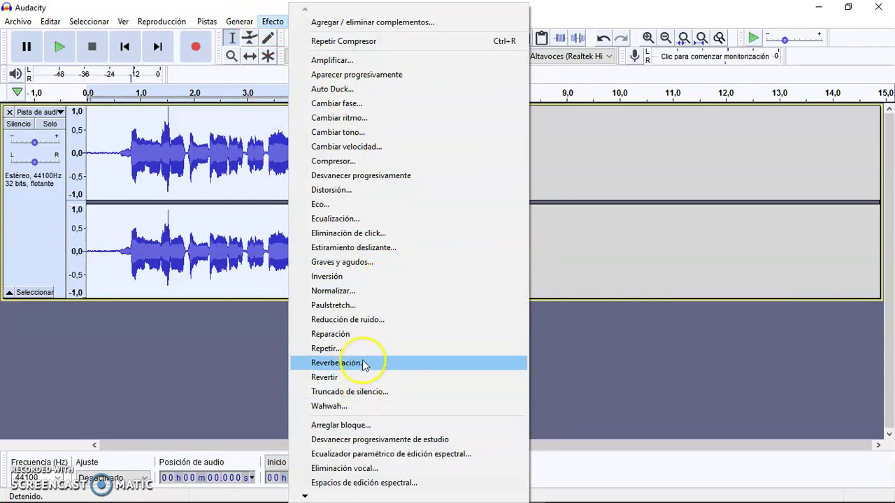
mouse_move(306, 495)
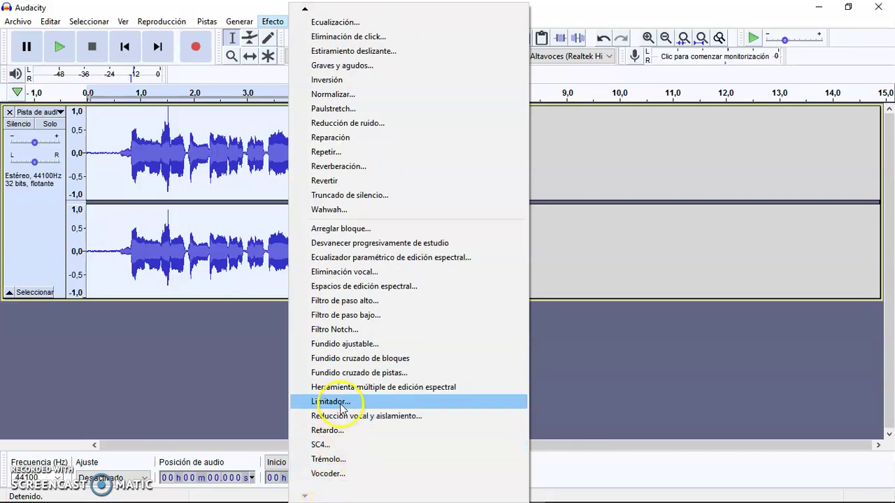
click(341, 403)
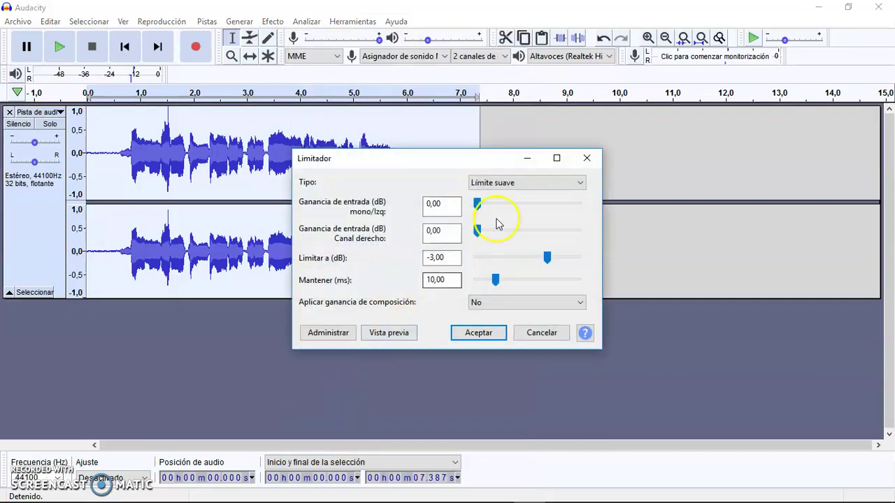
click(536, 183)
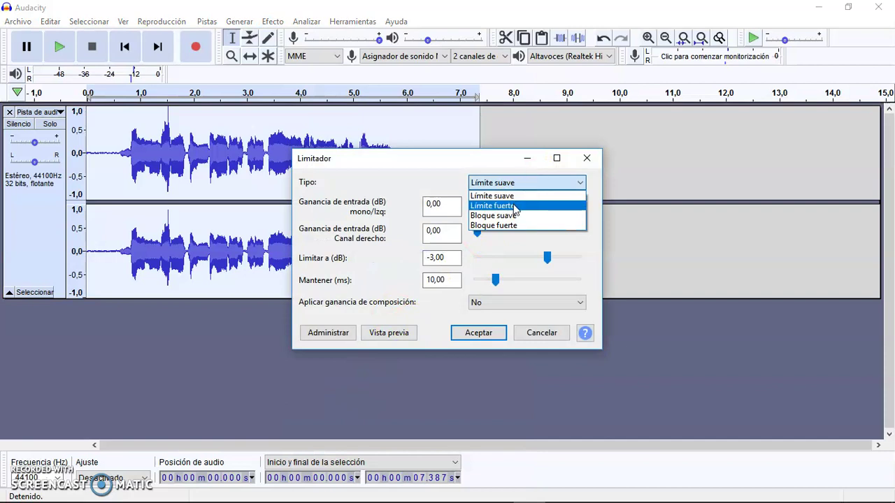
click(515, 216)
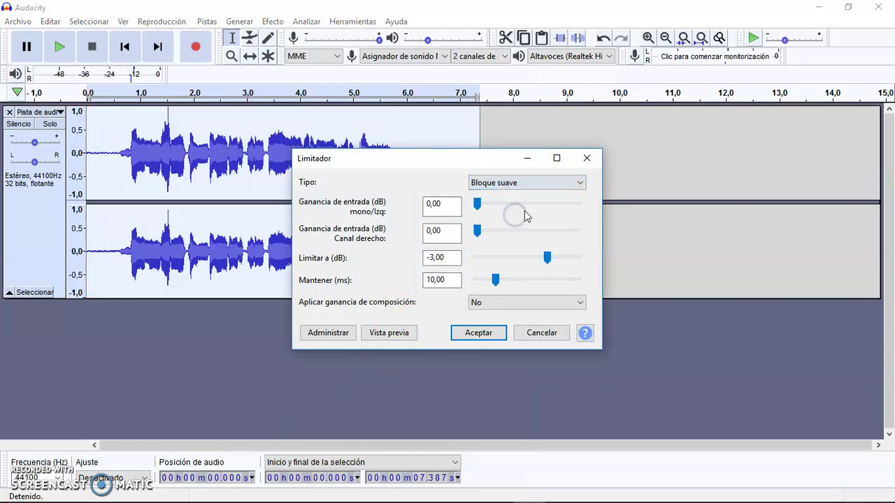
click(565, 183)
click(508, 198)
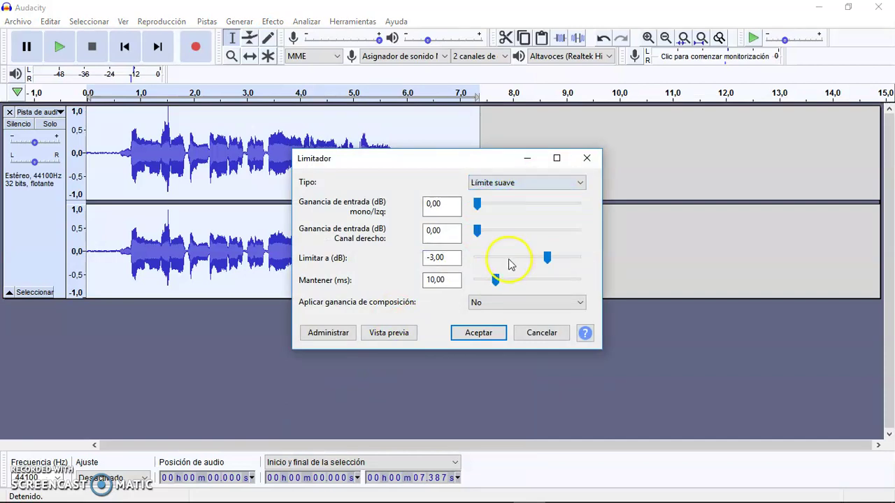
click(433, 258)
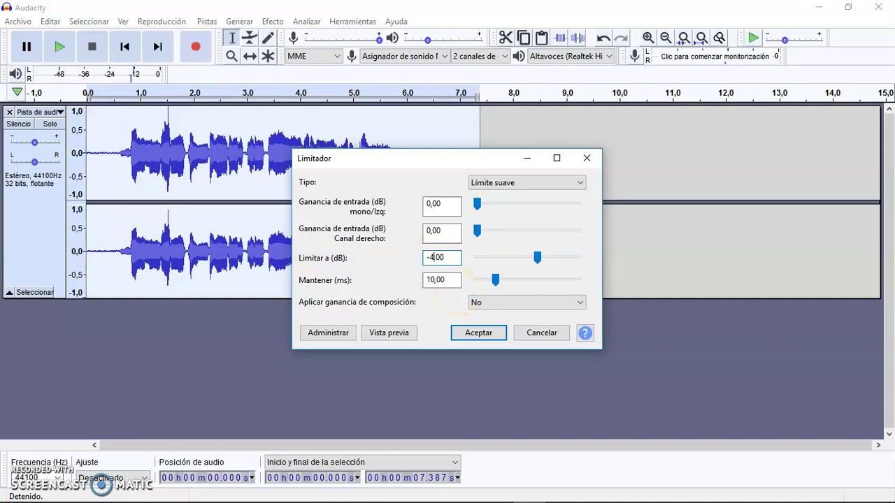
click(478, 332)
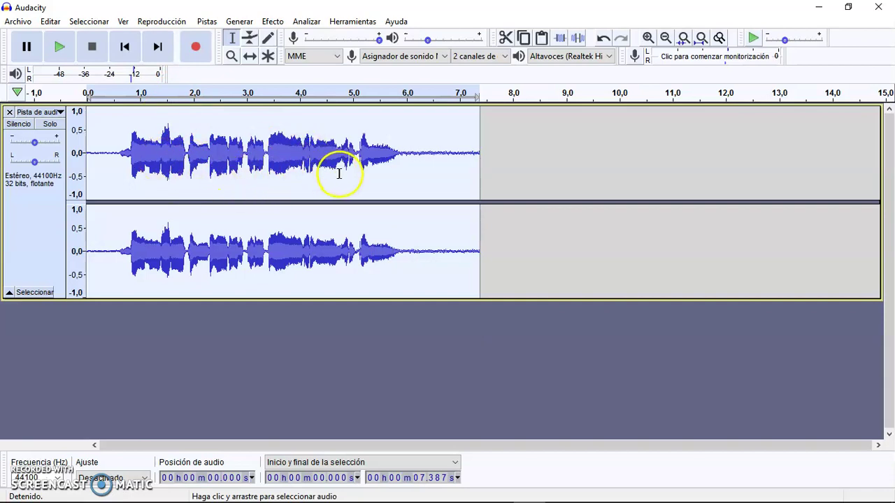
Normalize the clip to a -2.0 dB peak, removing DC offset and treating the stereo channels independently
click(273, 23)
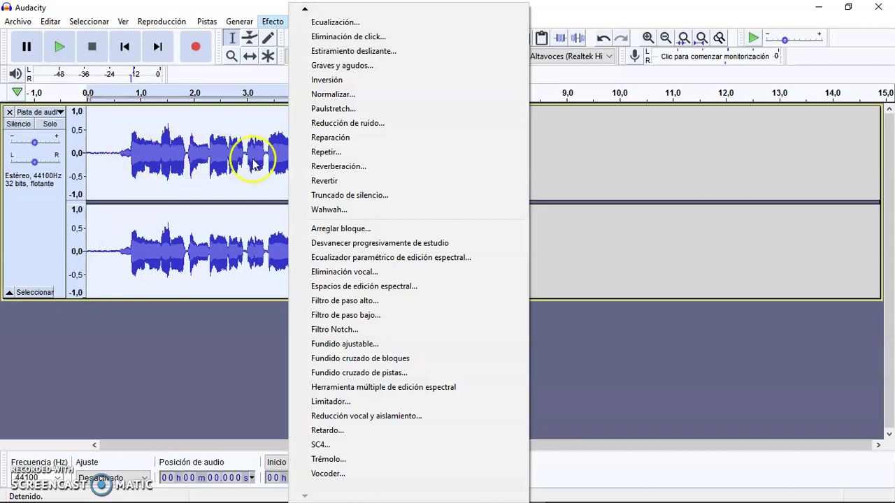
click(264, 21)
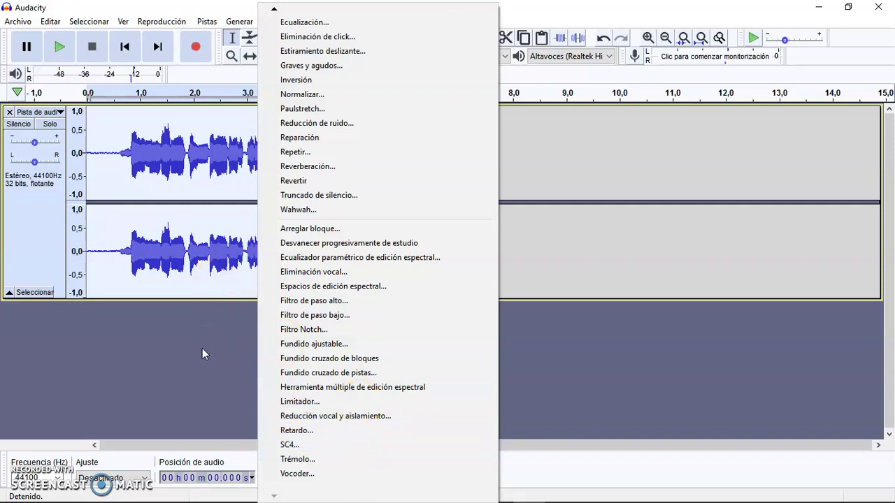
click(308, 95)
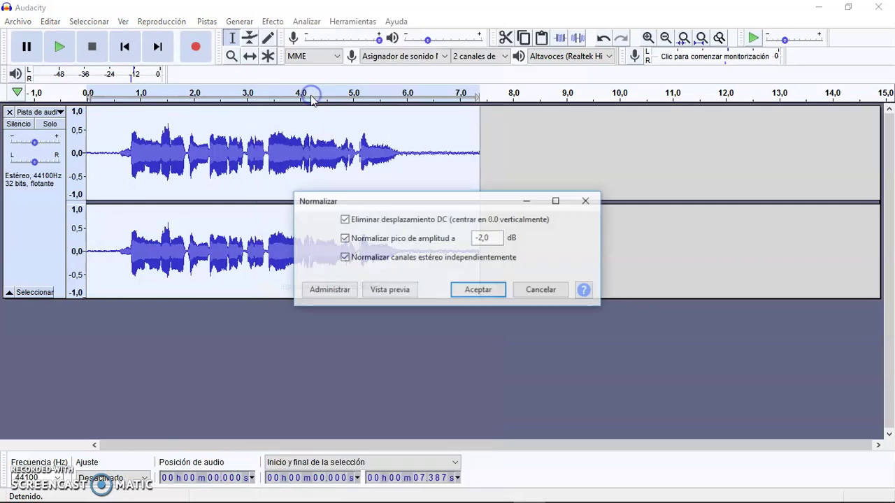
click(479, 290)
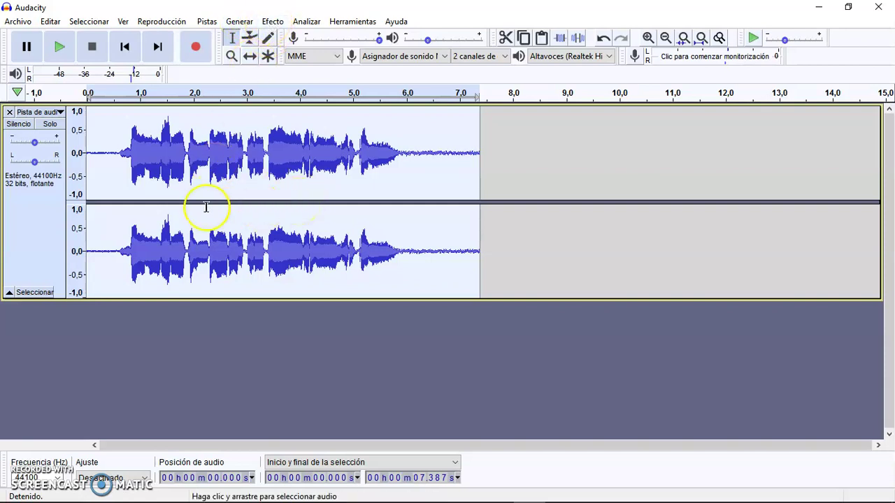
Select the quiet opening from 0 to about 0.55 s and capture it as the Noise Reduction profile
click(119, 167)
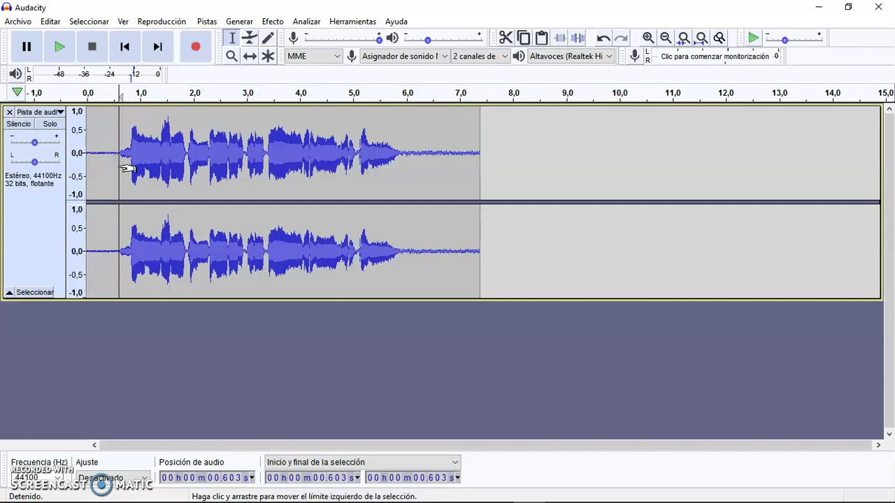
drag(117, 168, 80, 168)
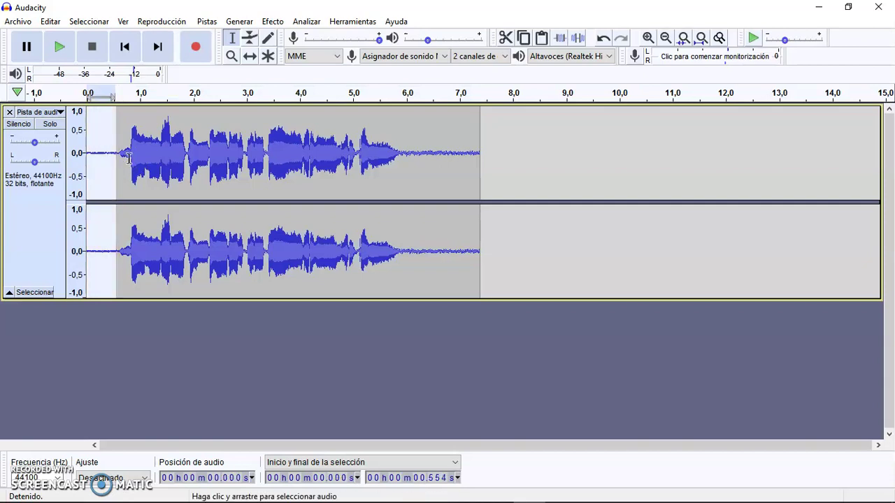
click(274, 21)
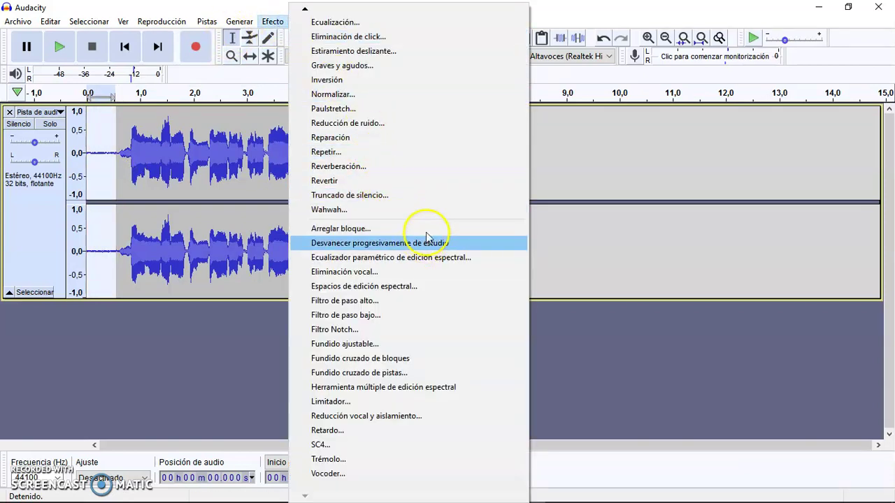
click(384, 124)
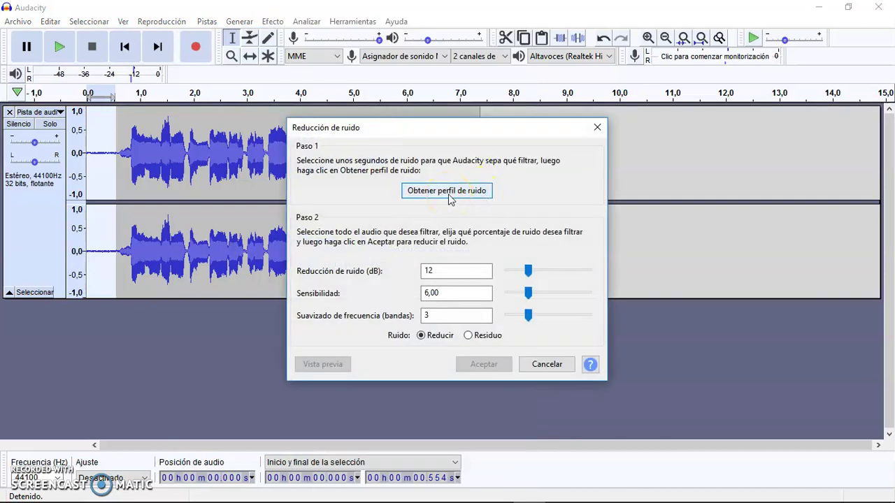
click(450, 200)
click(453, 199)
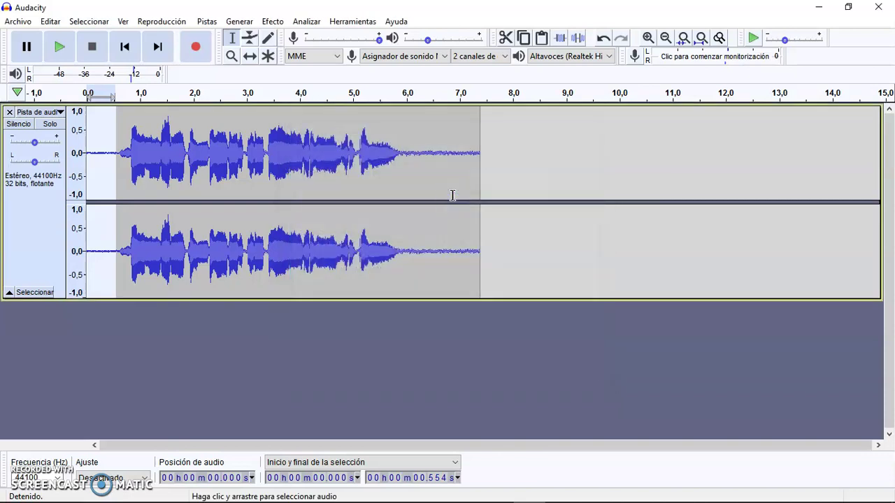
Apply Noise Reduction to the whole clip with 12 dB reduction, sensitivity 6.00 and 3 smoothing bands
click(253, 166)
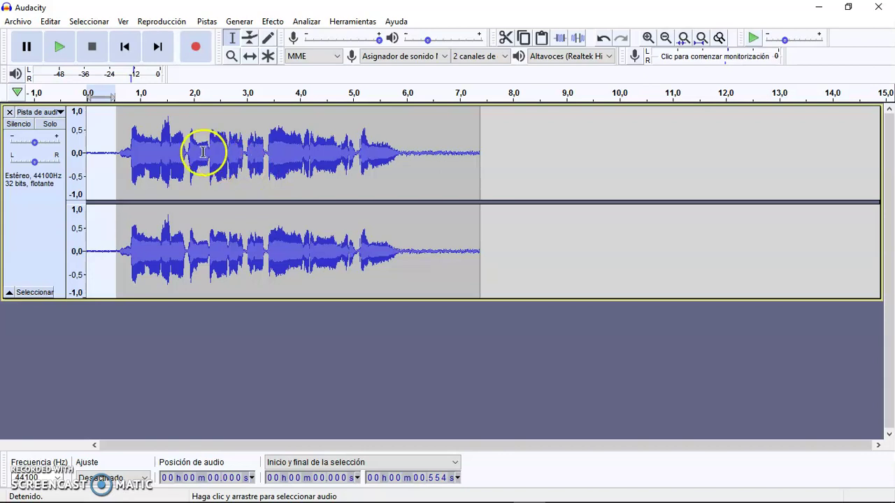
double_click(259, 199)
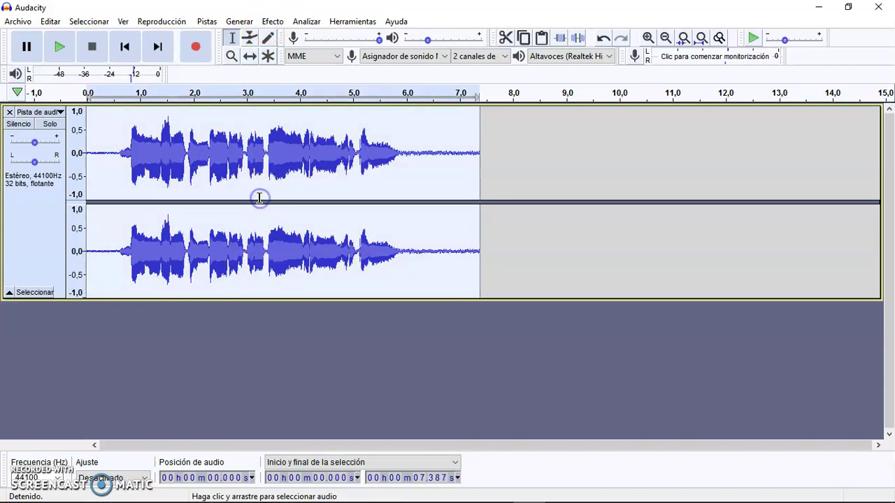
click(271, 21)
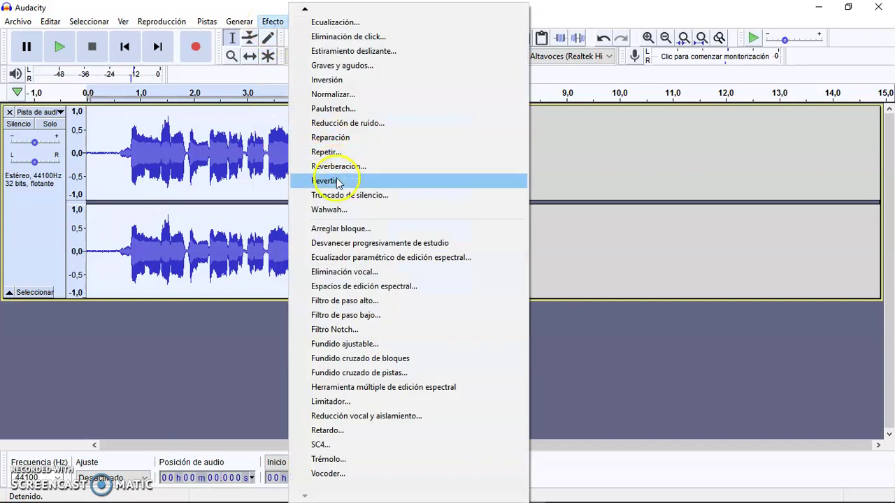
click(362, 123)
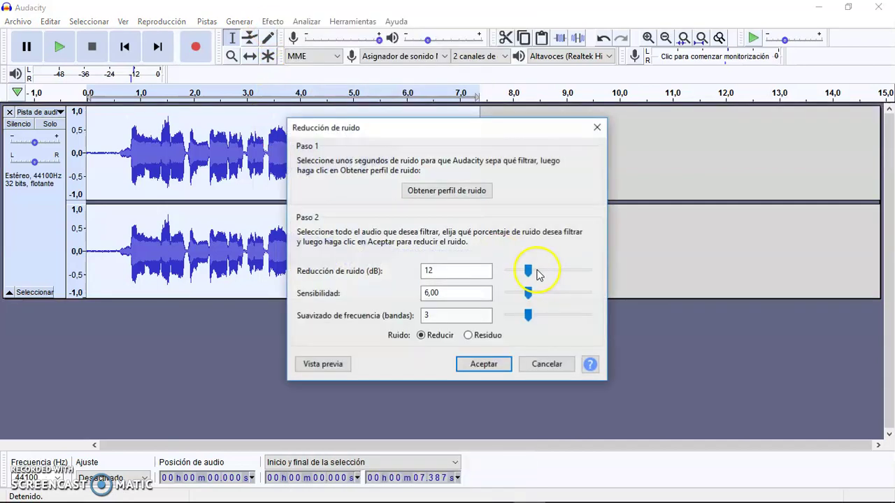
click(485, 364)
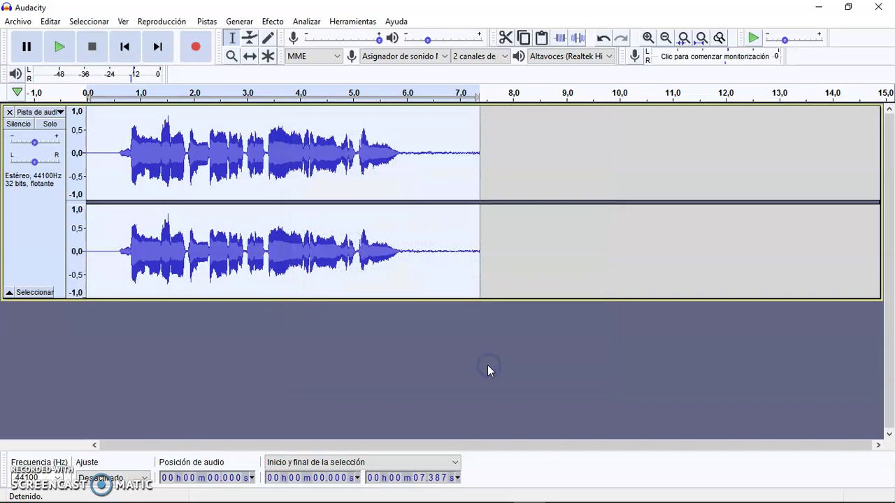
Capture a new noise profile from the first 0.6 s of the clip
drag(118, 160, 72, 160)
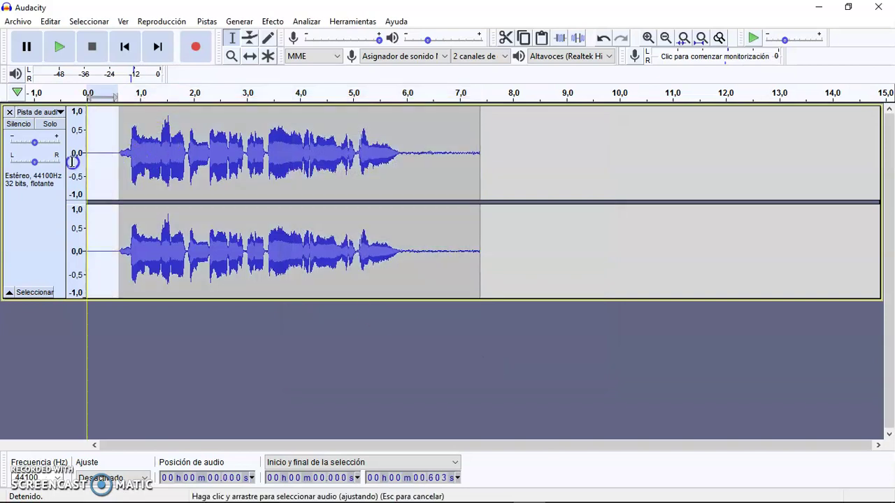
click(273, 21)
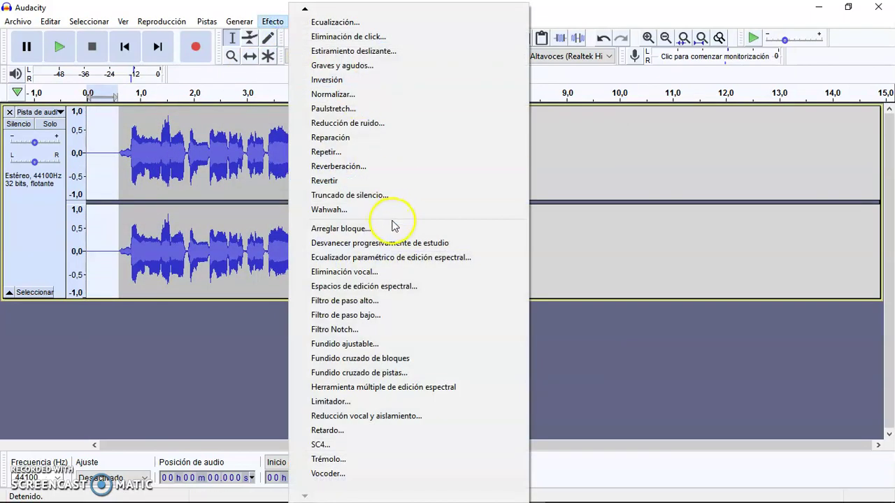
click(376, 123)
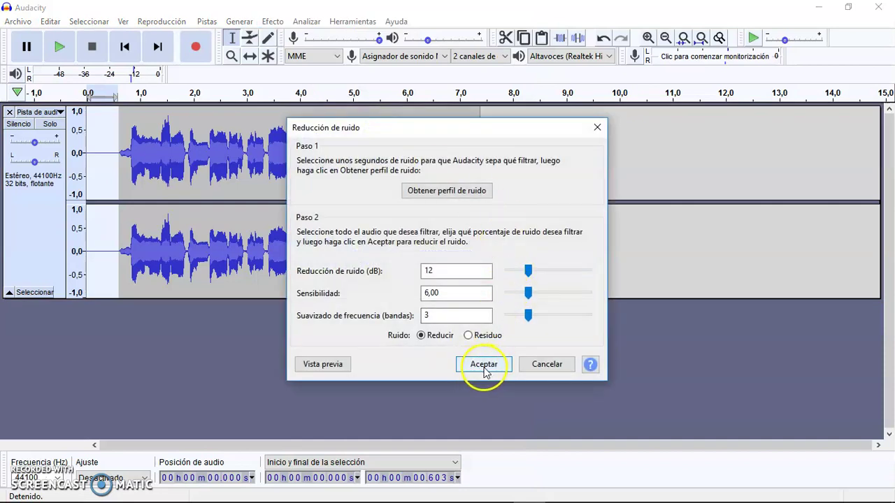
click(443, 191)
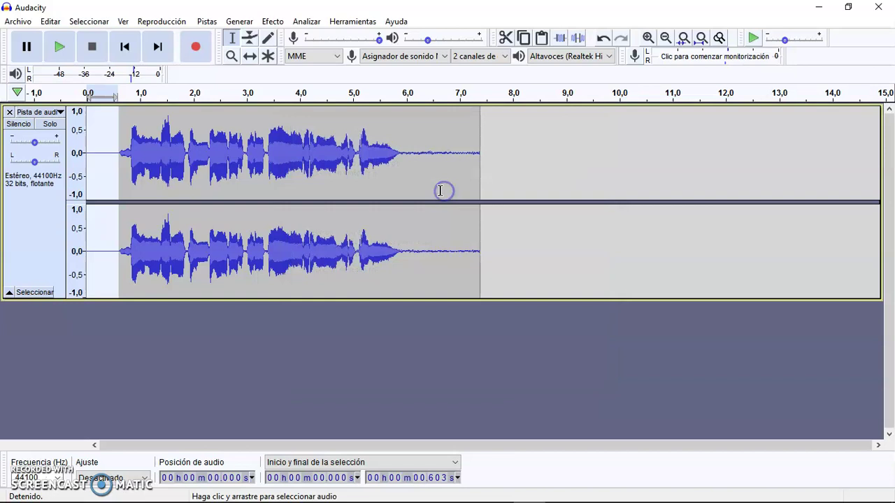
Run Noise Reduction a second time on the whole clip, keeping 12 dB, sensitivity 6.00 and 3 bands
key(ctrl+a)
click(273, 22)
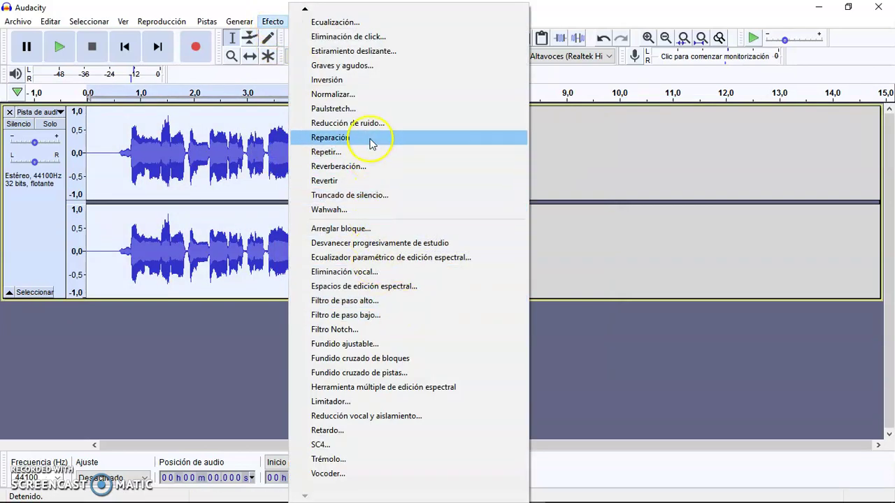
click(370, 123)
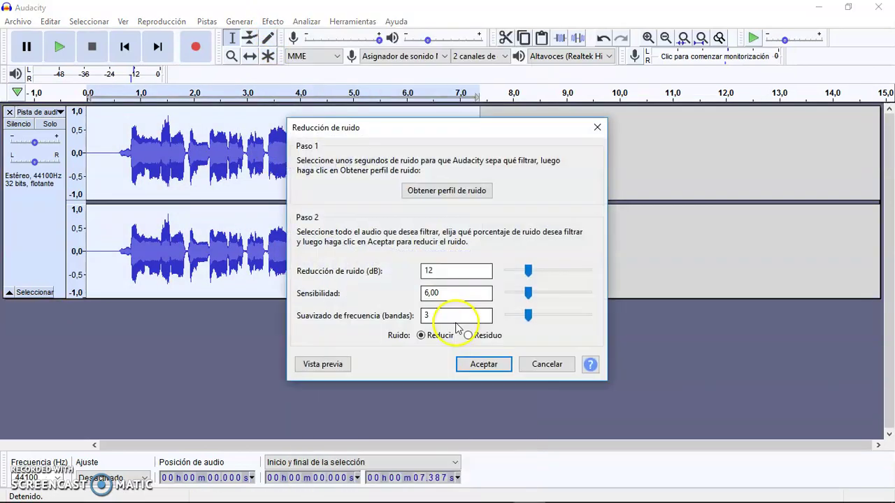
click(484, 365)
Silence the audio tail after the speech, from about 5.88 s past the end of the clip
drag(531, 266, 400, 243)
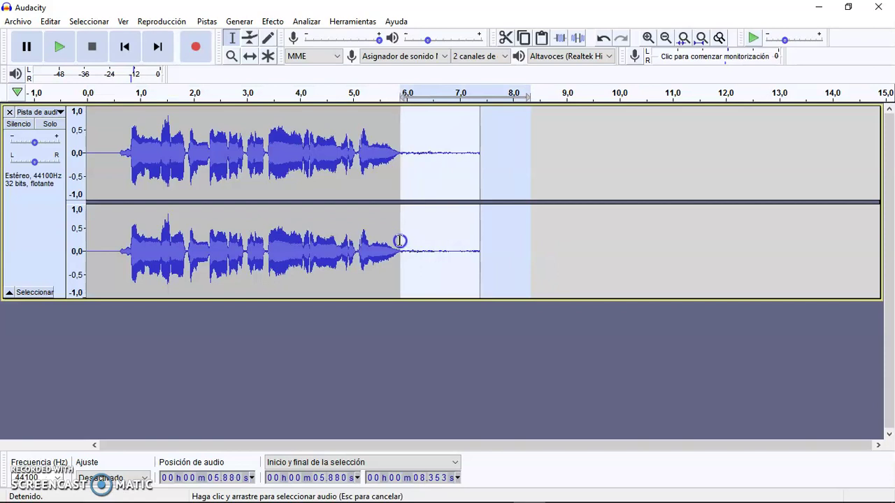
click(578, 39)
click(321, 166)
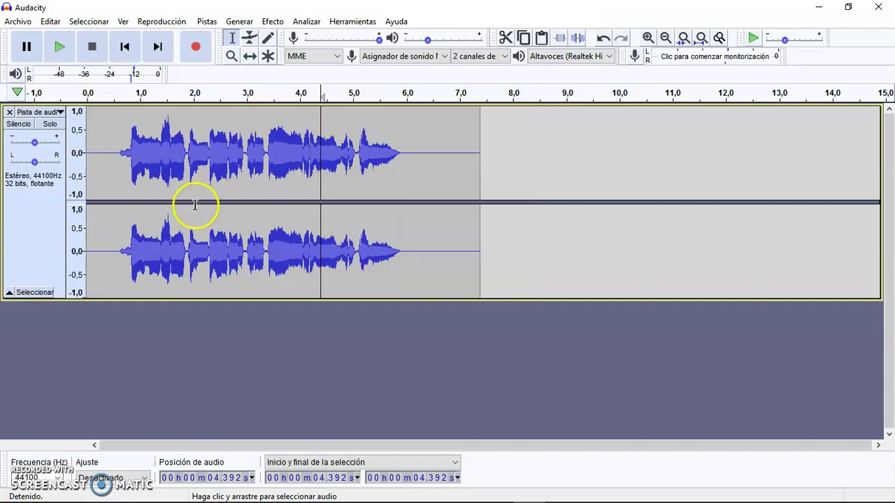
Select the short pause between words from about 3.35 to 3.40 s
ctrl+scroll(190, 196, up, 2)
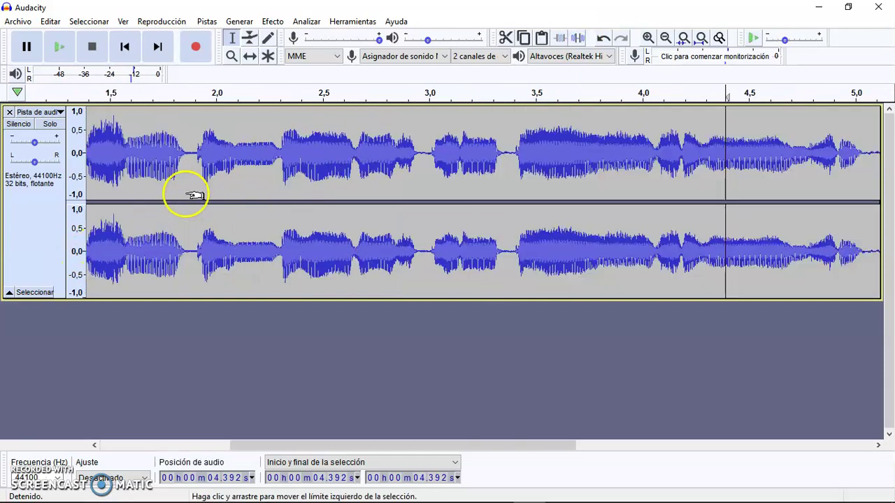
ctrl+scroll(190, 196, up, 2)
drag(231, 163, 183, 173)
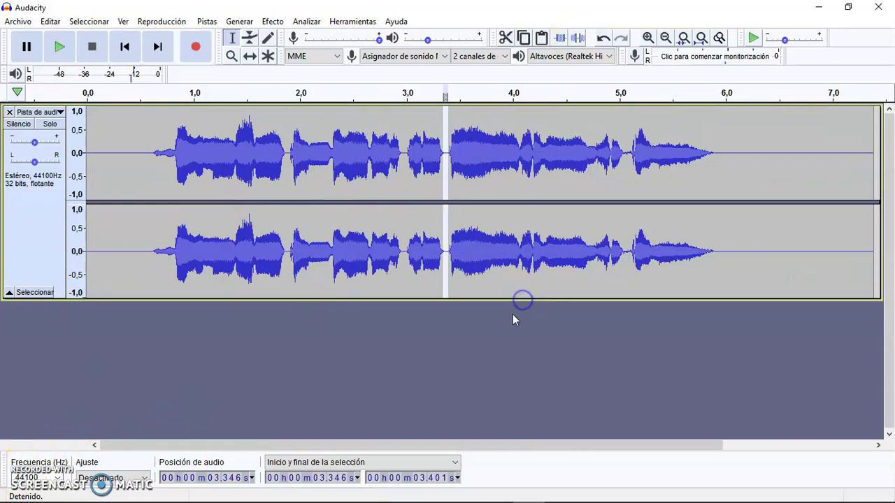
Silence the short pause between words from about 5.04 to 5.12 s
click(299, 175)
click(226, 212)
click(411, 218)
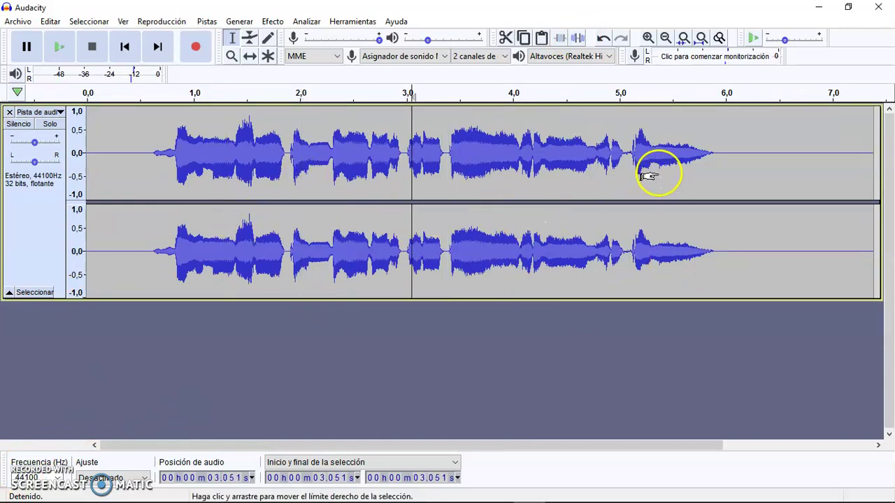
ctrl+scroll(649, 175, up, 3)
drag(447, 164, 377, 179)
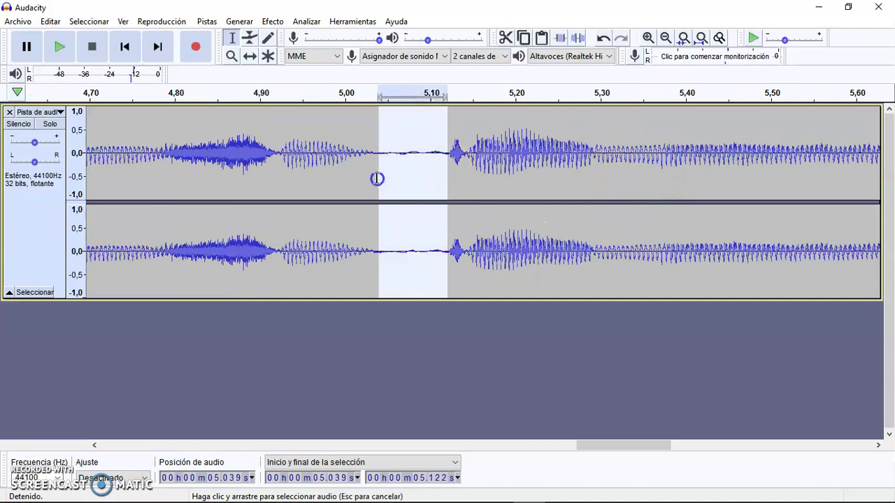
click(577, 37)
key(ctrl+f)
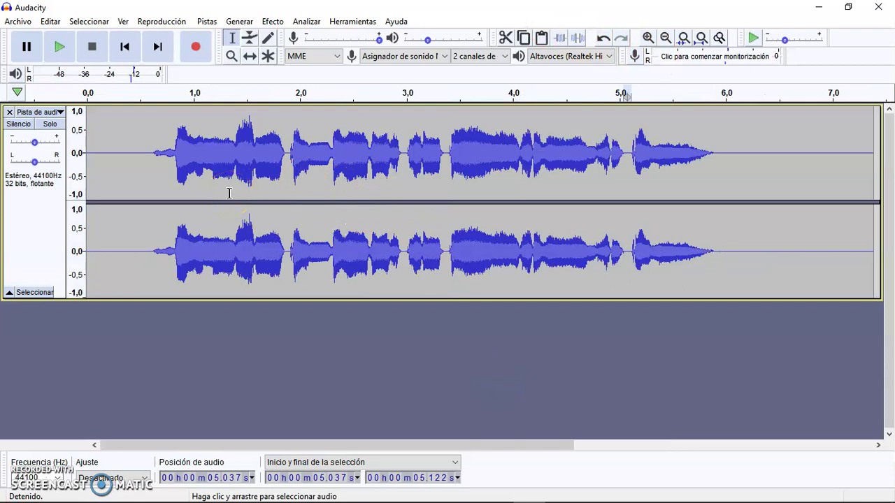
Play the cleaned voice clip from the beginning to check the result
click(124, 46)
click(66, 51)
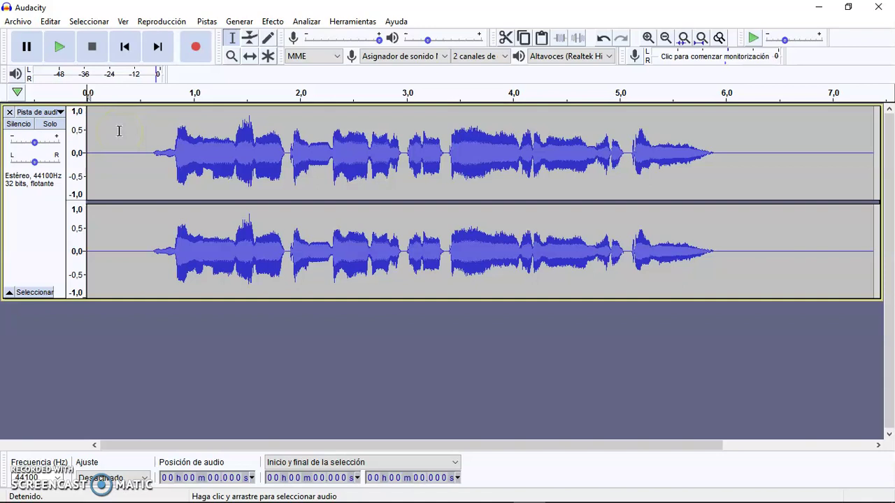
click(135, 125)
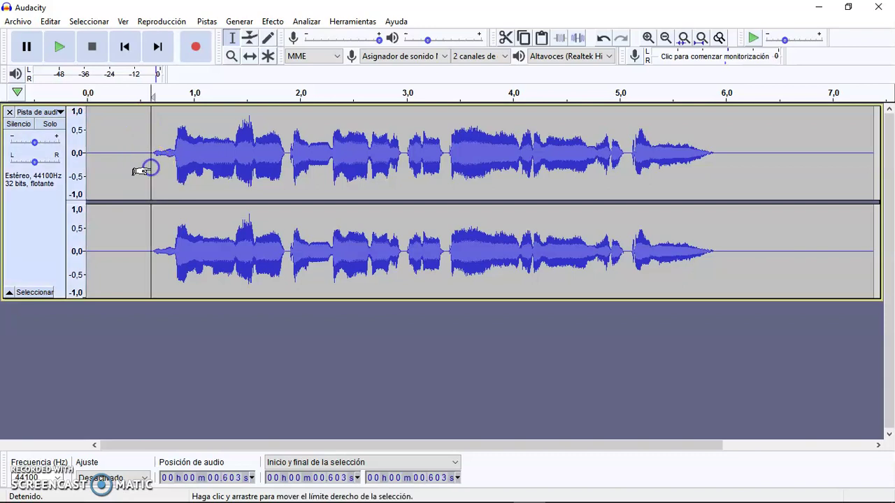
Duplicate the whole cleaned voice clip onto a second stereo track
double_click(286, 164)
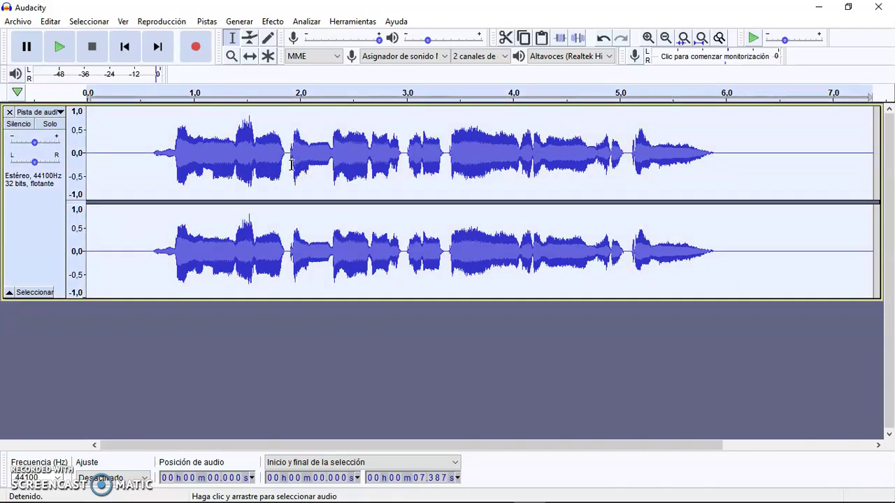
key(F2)
key(ctrl+d)
click(232, 37)
scroll(250, 369, down, 3)
click(237, 319)
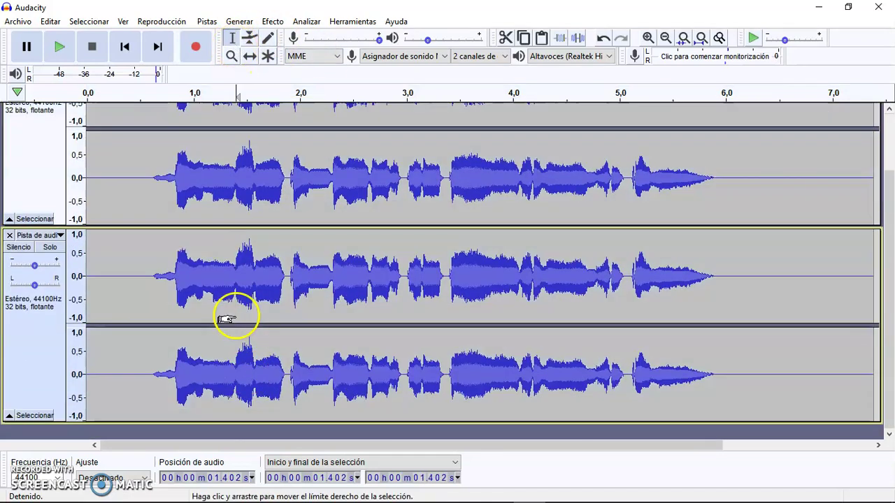
Apply a Regular Delay to the whole duplicate track with -6 dB per echo, 0.4 s delay, Pitch/Tempo, 0 semitones and 5 echoes
double_click(216, 292)
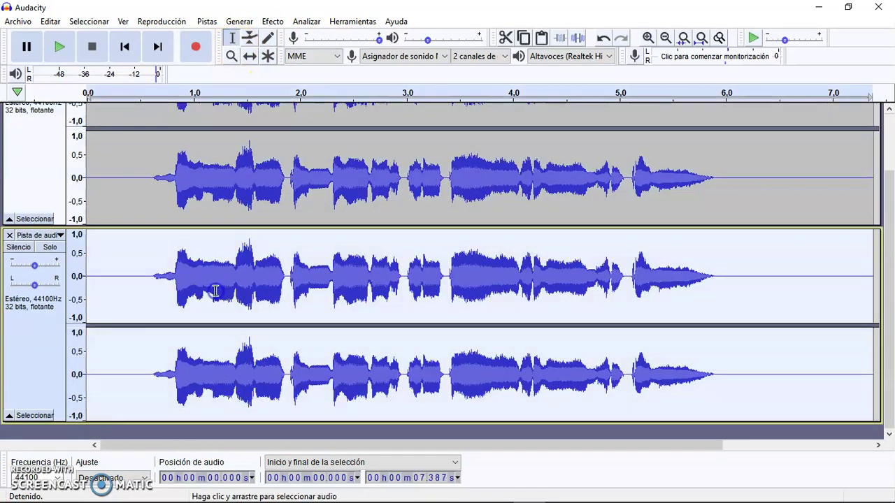
click(272, 21)
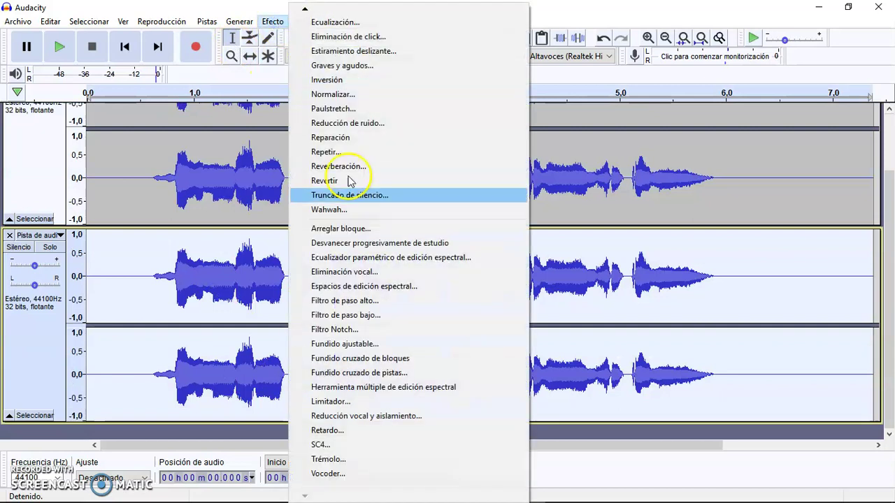
click(364, 430)
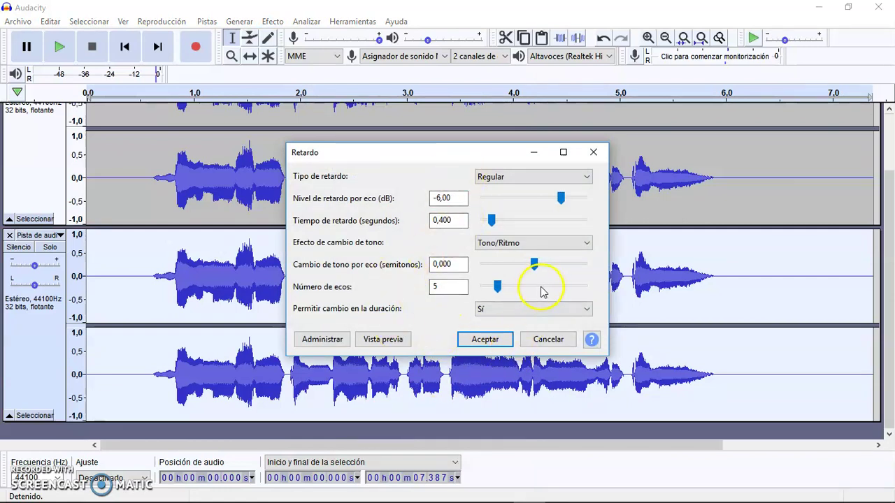
click(538, 241)
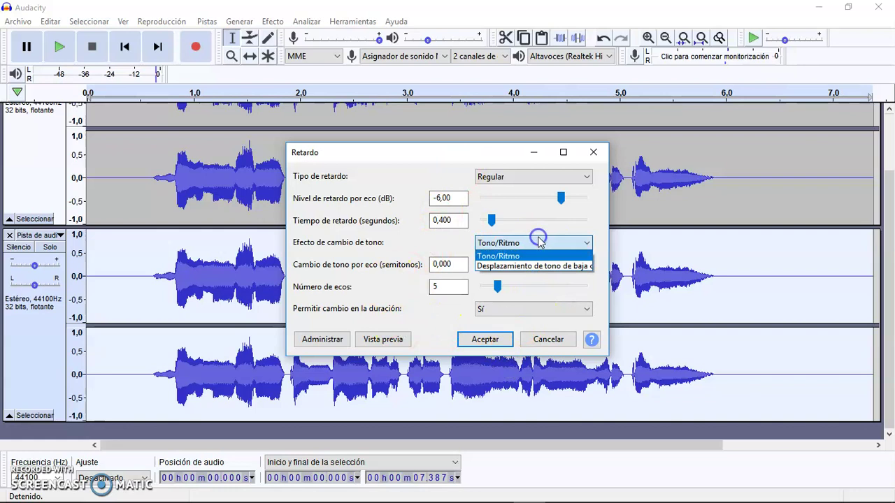
click(538, 245)
click(534, 178)
click(521, 190)
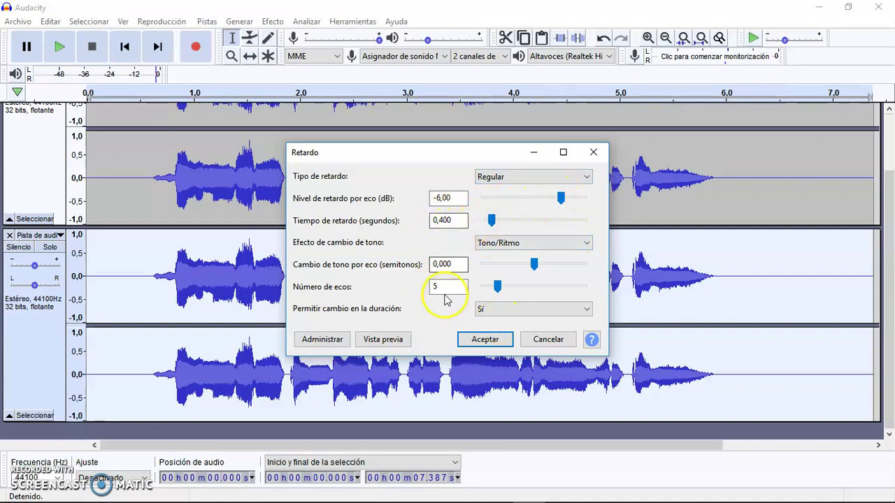
click(485, 340)
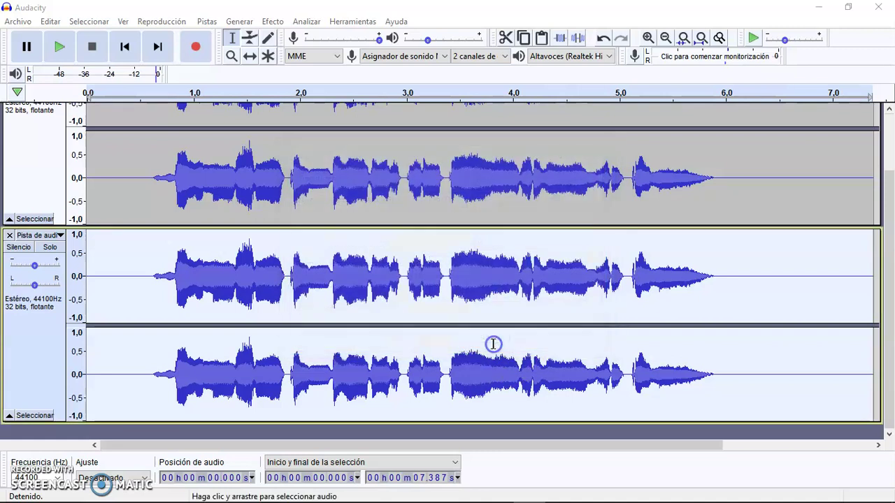
Set the gain of the delayed duplicate track to -12 dB
double_click(34, 267)
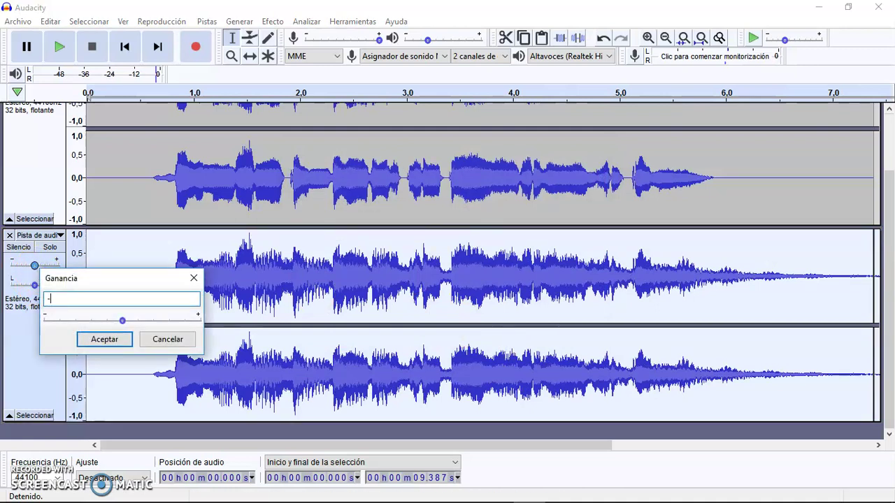
key(Return)
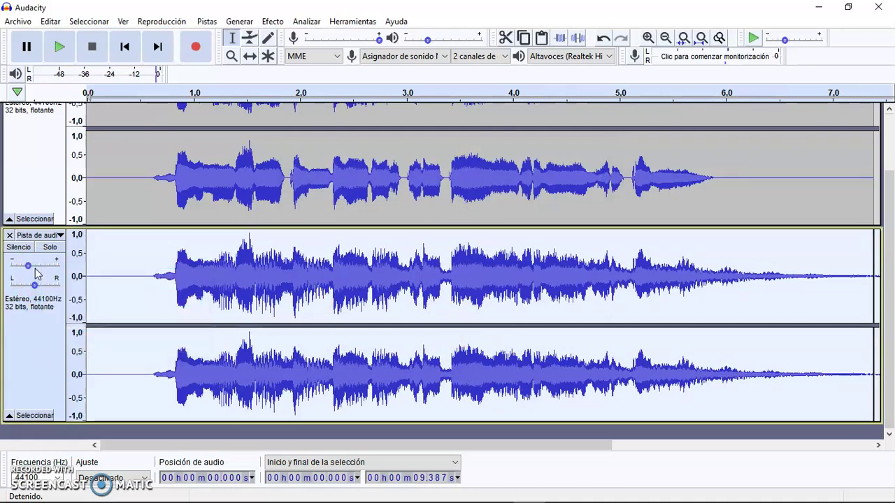
double_click(30, 266)
text(-)
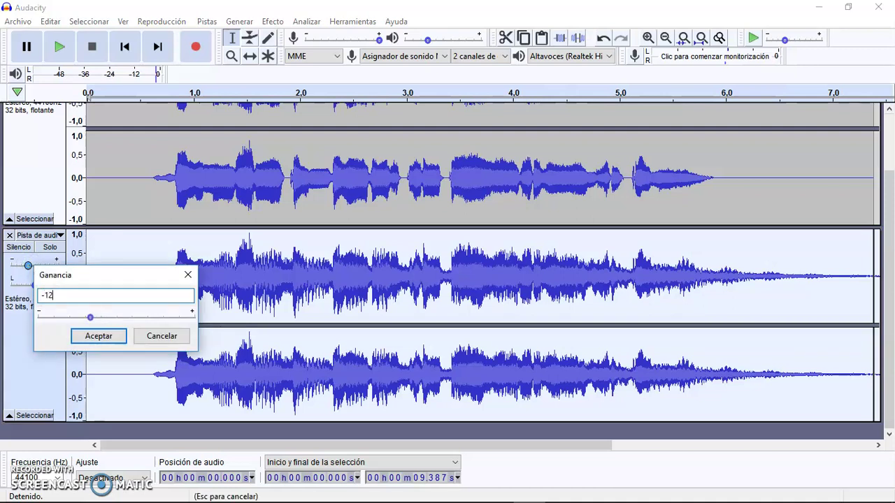
text(12)
key(Return)
Lower the gain of the original voice track a little, keeping it above the delayed track's gain
scroll(40, 250, up, 3)
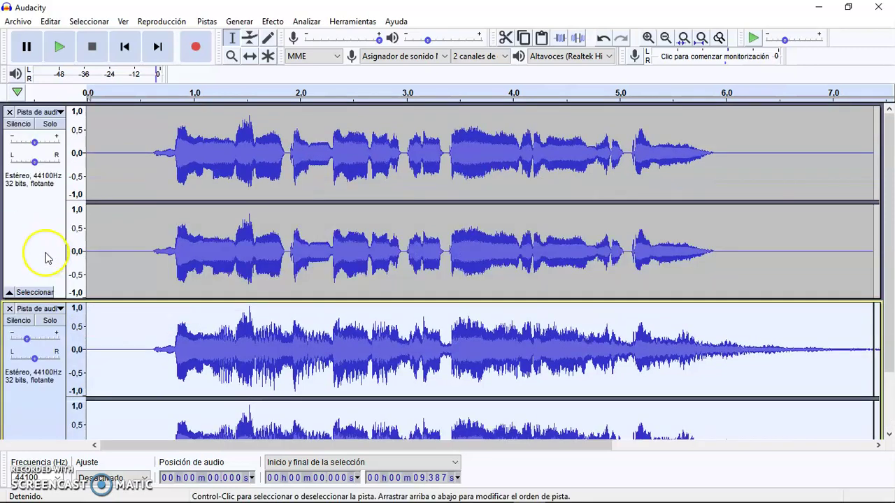
double_click(36, 144)
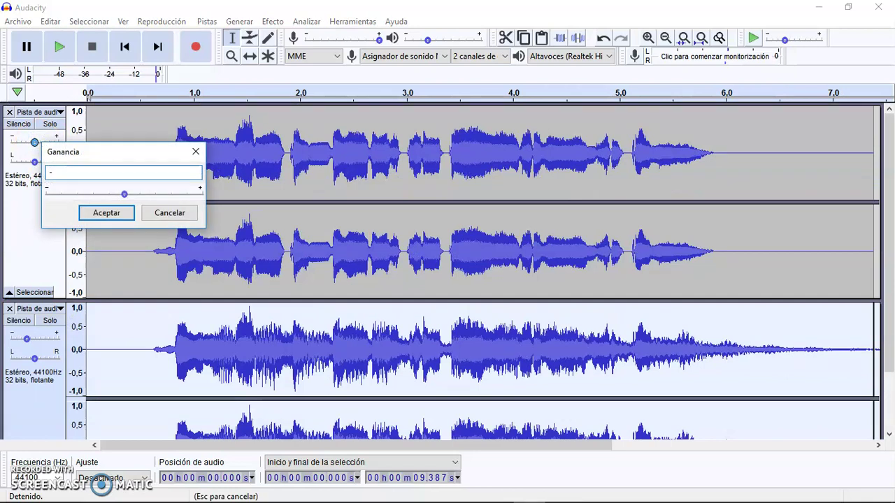
key(Return)
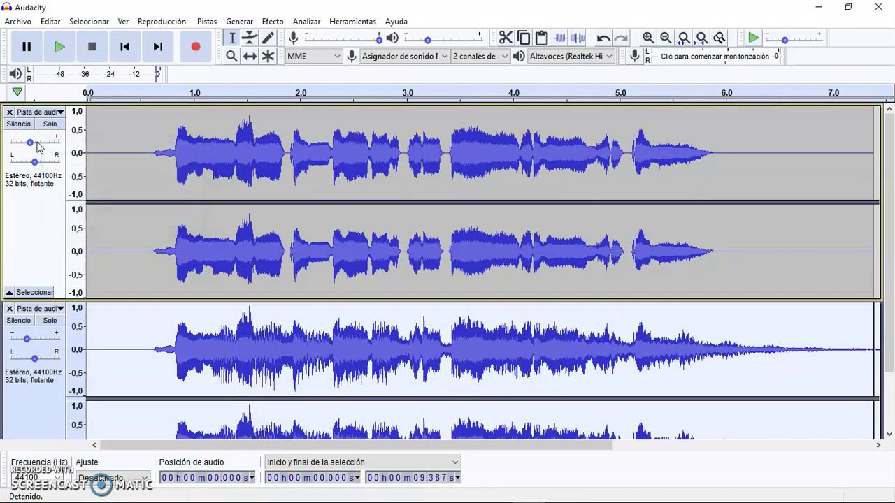
Play both tracks from the start, toggling mute on the original track to compare the dry and delayed voices
click(267, 252)
scroll(385, 300, down, 2)
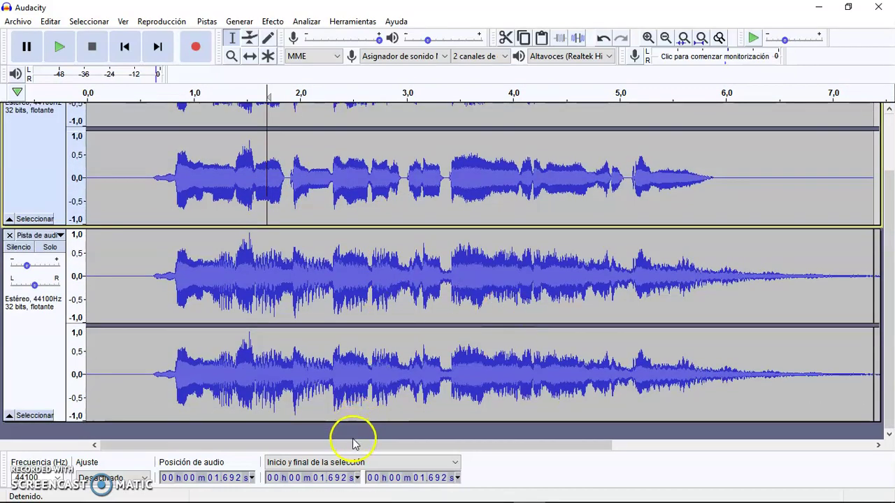
scroll(351, 439, down, 1)
scroll(482, 363, up, 2)
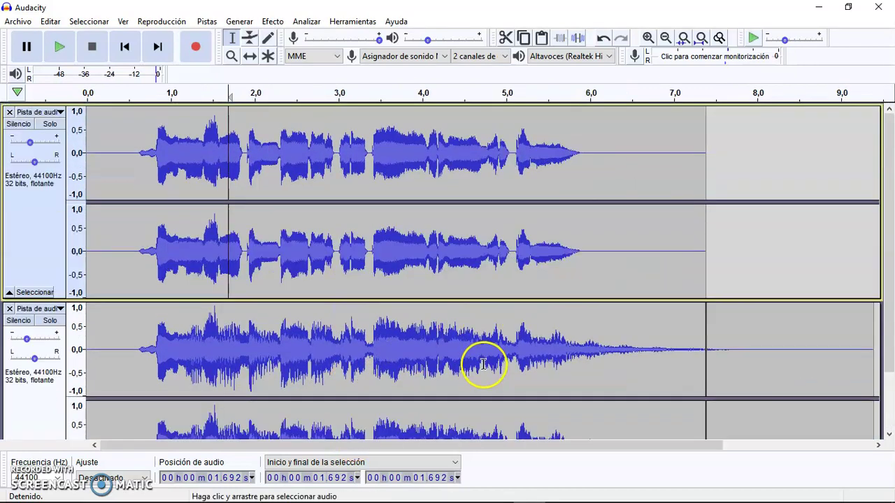
click(124, 47)
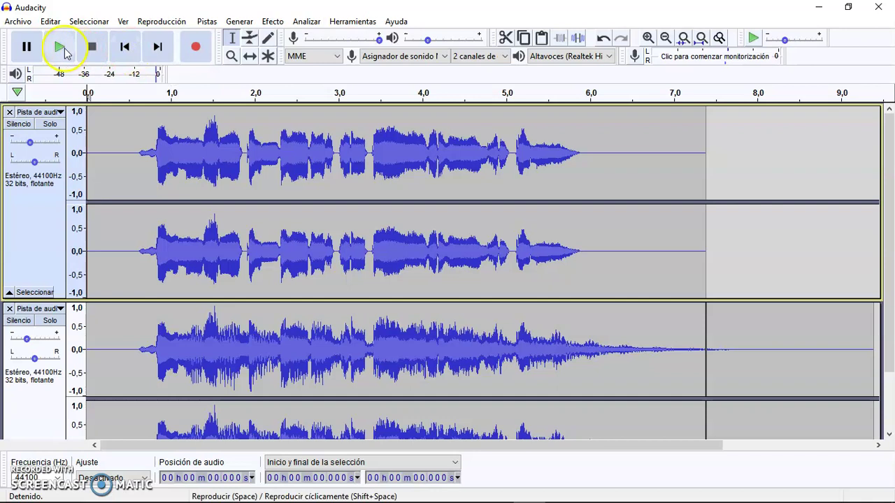
click(63, 48)
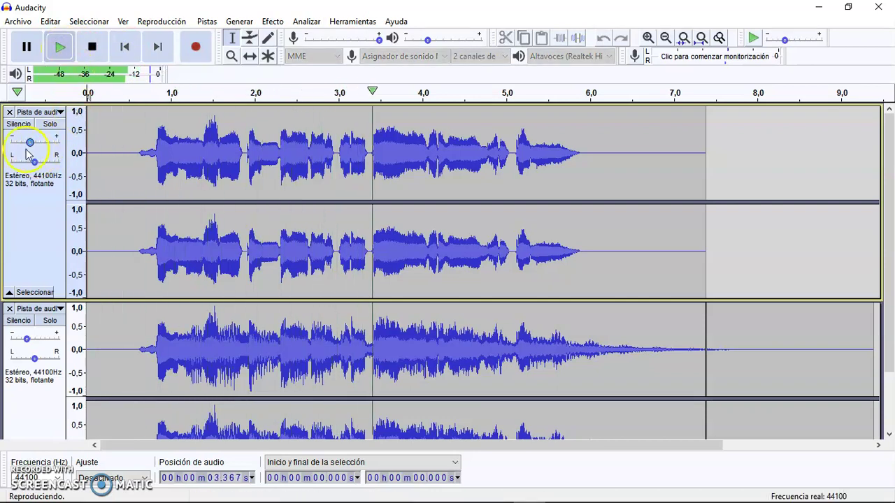
click(19, 124)
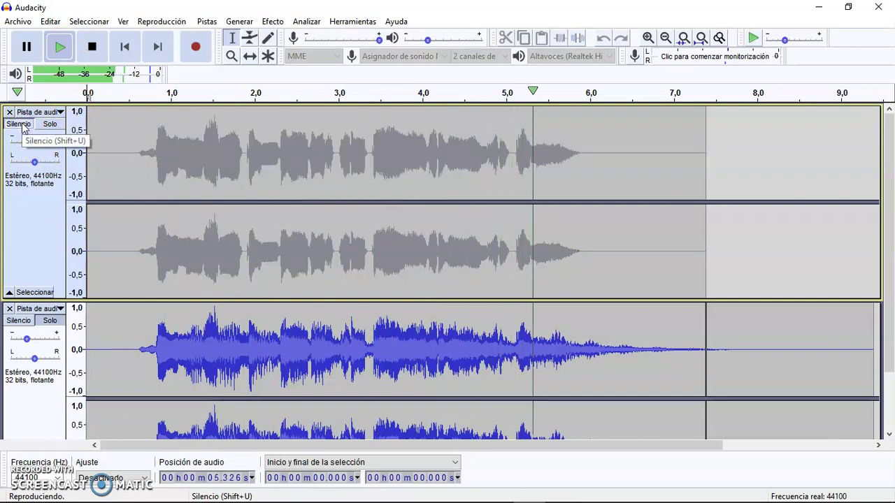
click(19, 124)
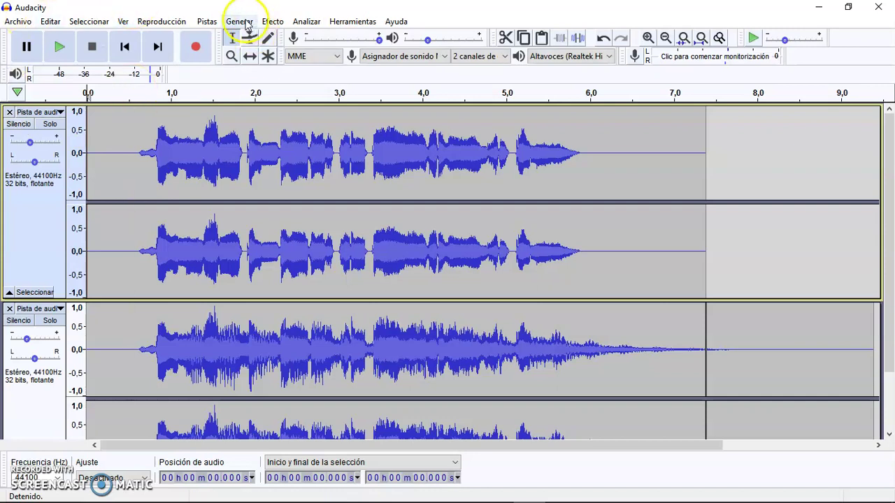
Merge the two adjoining clips of the delayed track at the split line near 7.4 s
click(349, 324)
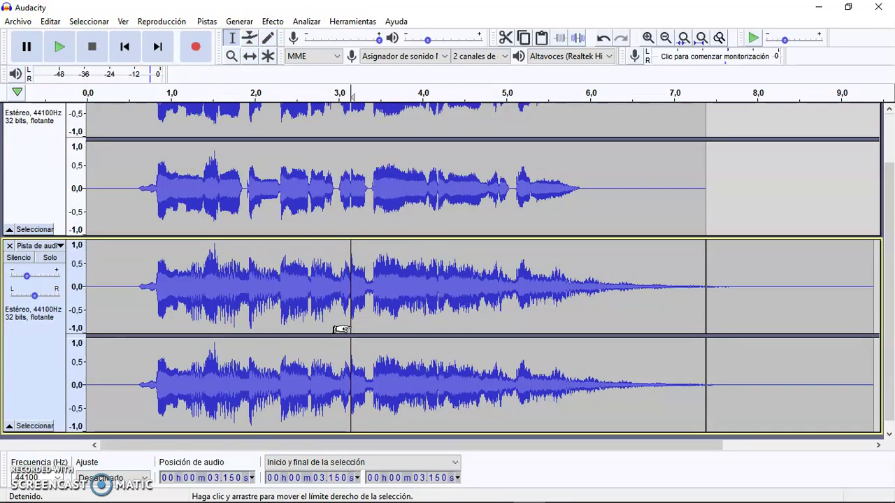
click(707, 310)
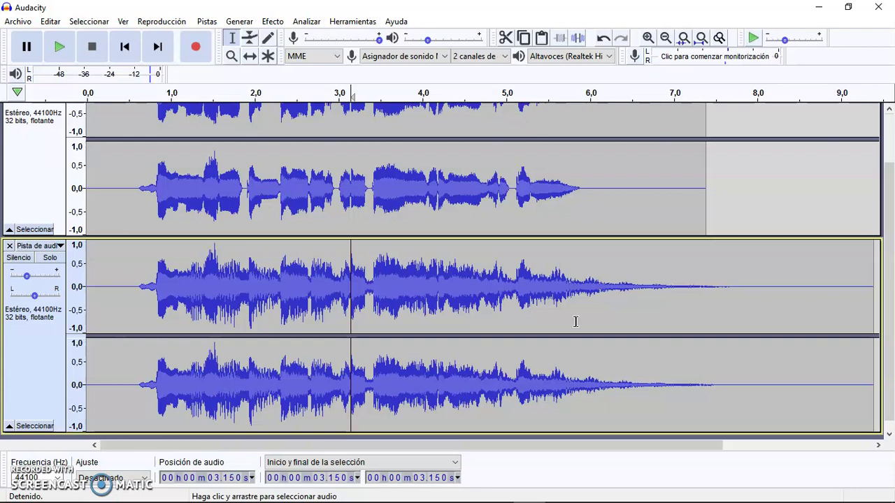
click(272, 21)
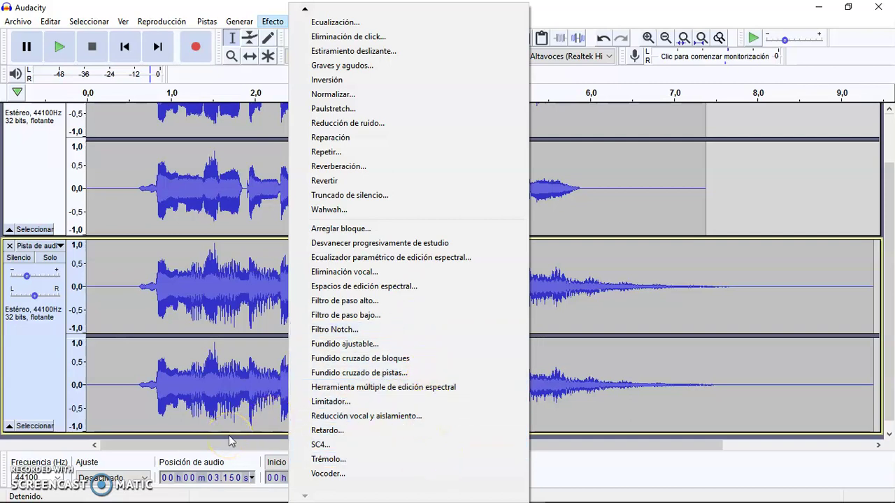
click(182, 273)
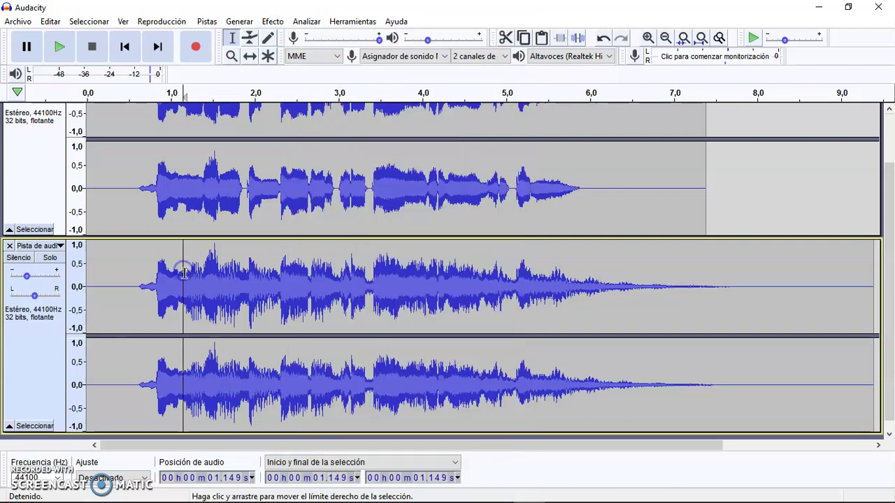
click(123, 47)
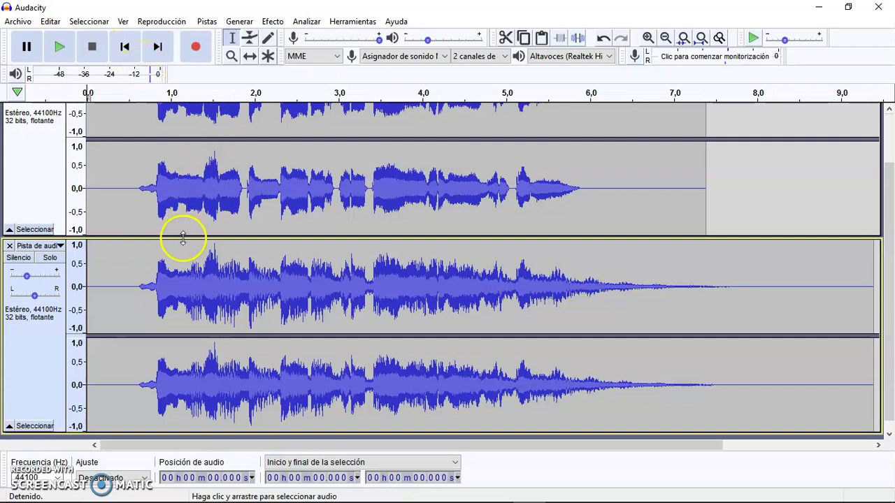
scroll(182, 239, up, 2)
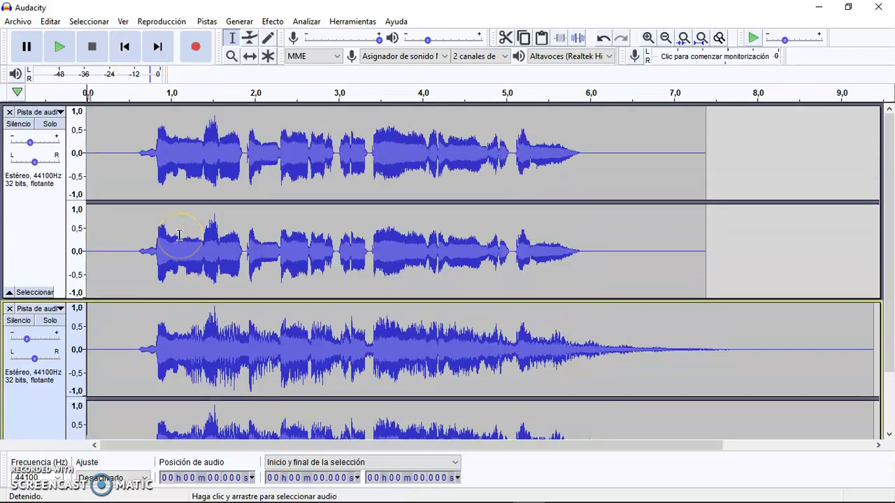